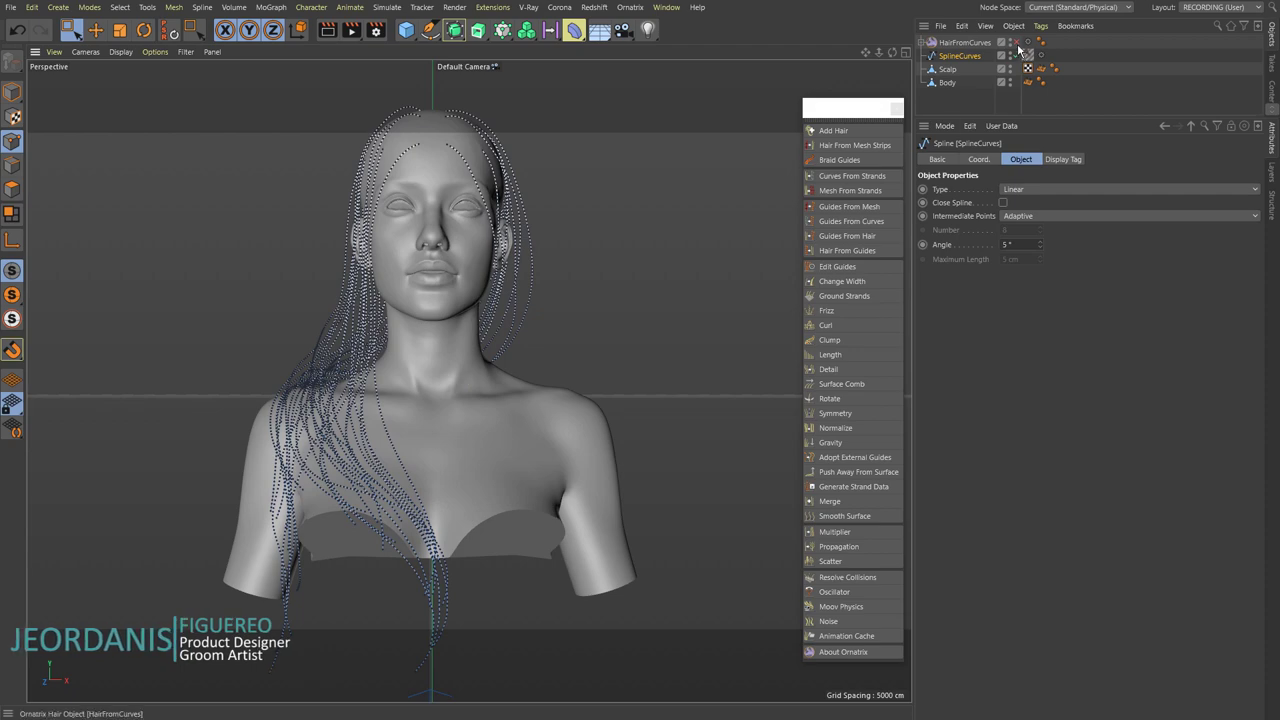
- Review the scene's SplineCurves, Scalp and Body objects by selecting each one
click(1015, 42)
alt+drag(690, 260, 20, 290)
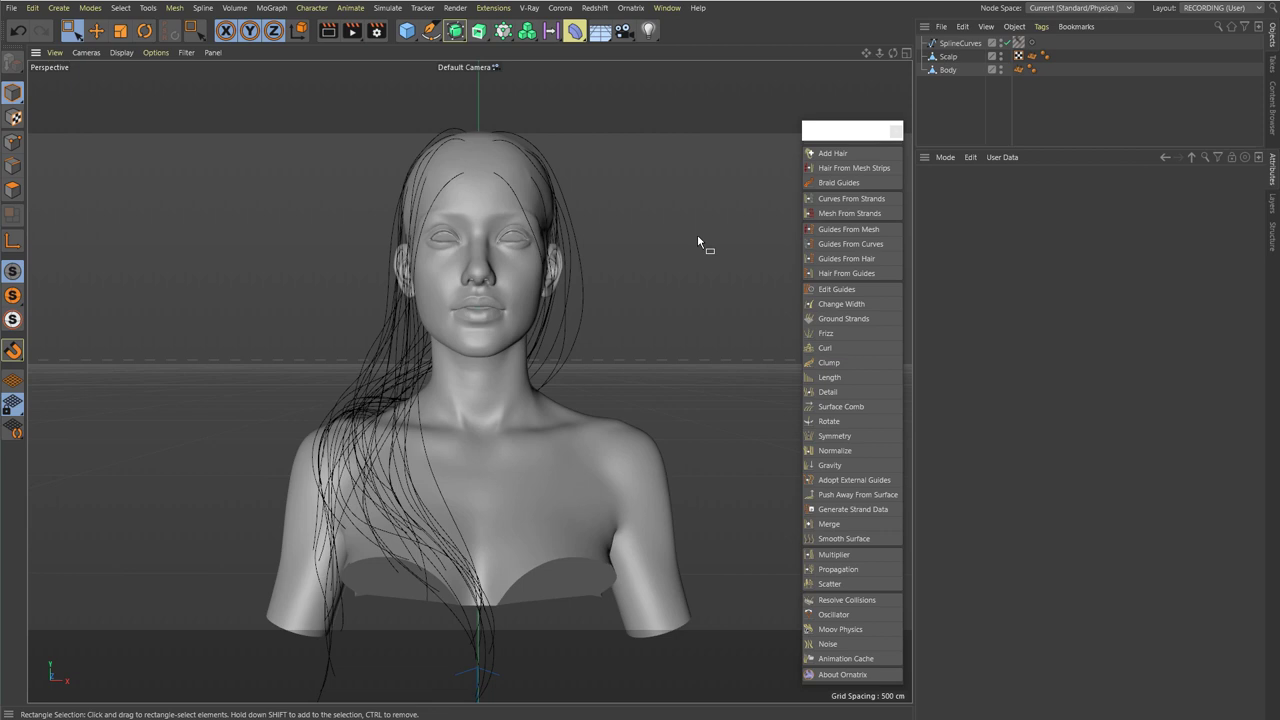
click(958, 43)
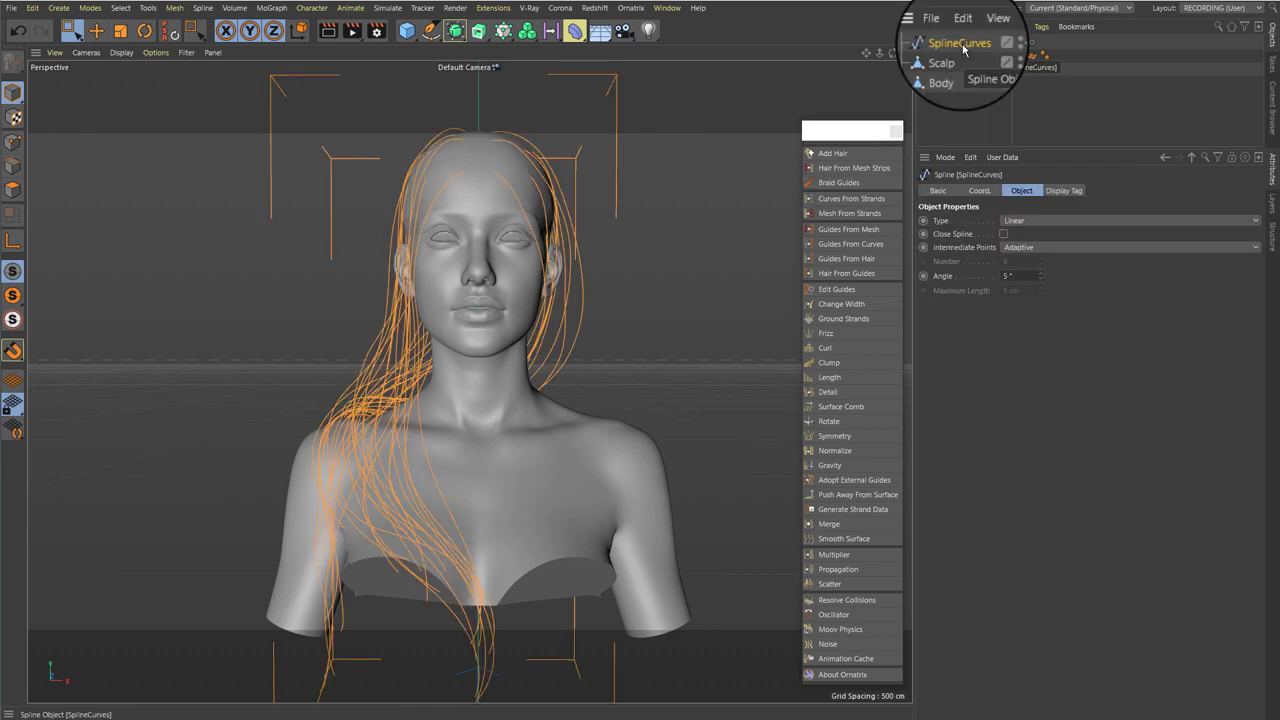
click(949, 62)
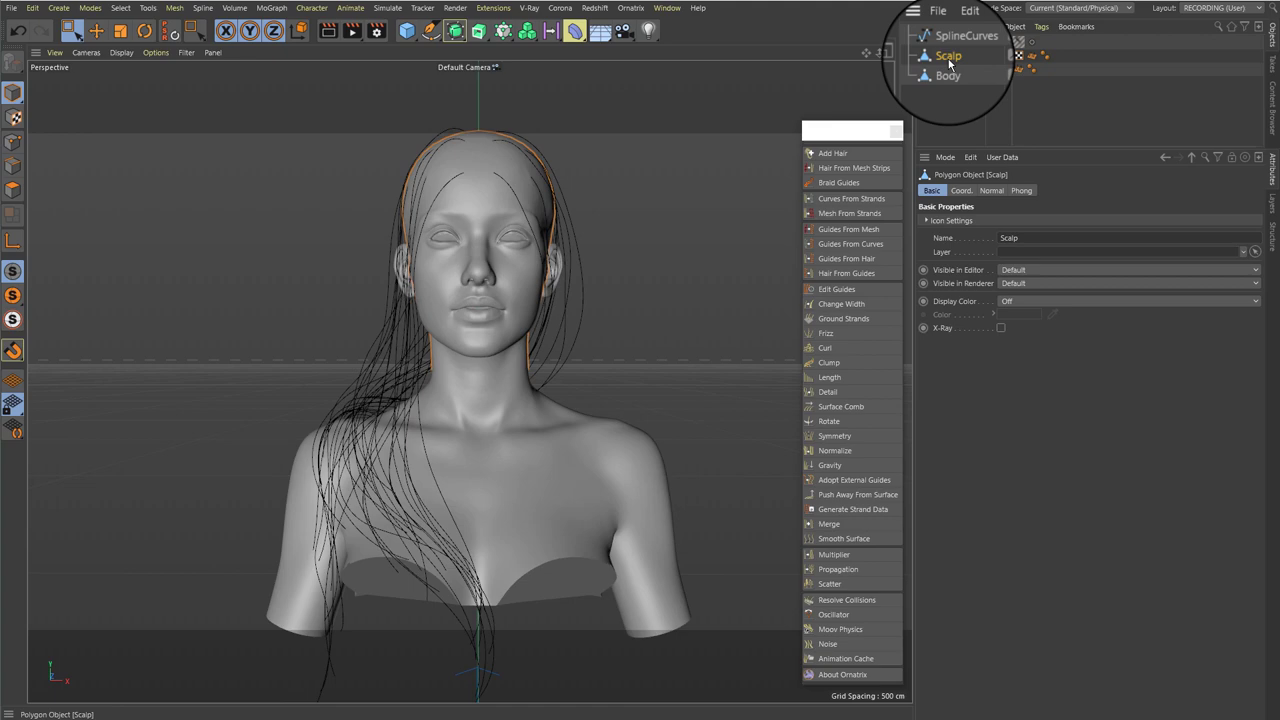
click(948, 71)
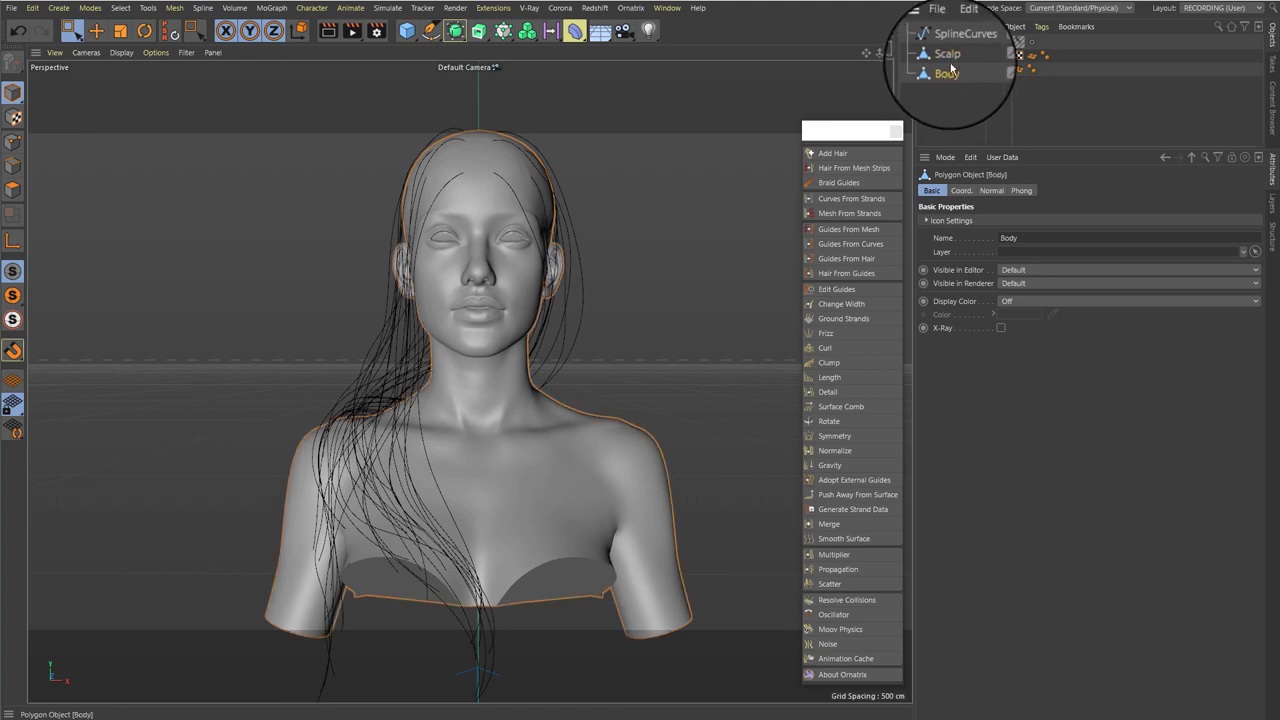
- Hide the Body mesh in the editor so only the scalp and the hair curves are displayed
double_click(1001, 68)
alt+drag(468, 383, 337, 228)
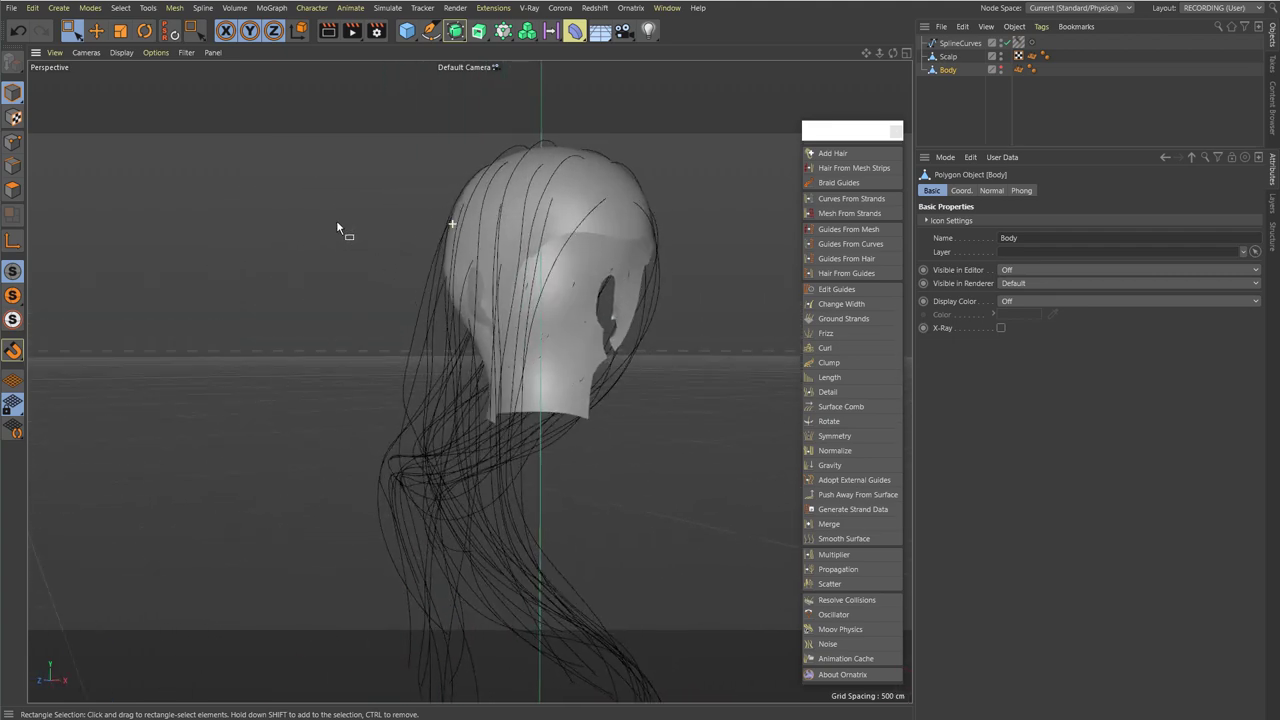
mouse_move(533, 246)
alt+mouse_down()
mouse_move(524, 294)
mouse_move(522, 262)
alt+mouse_up()
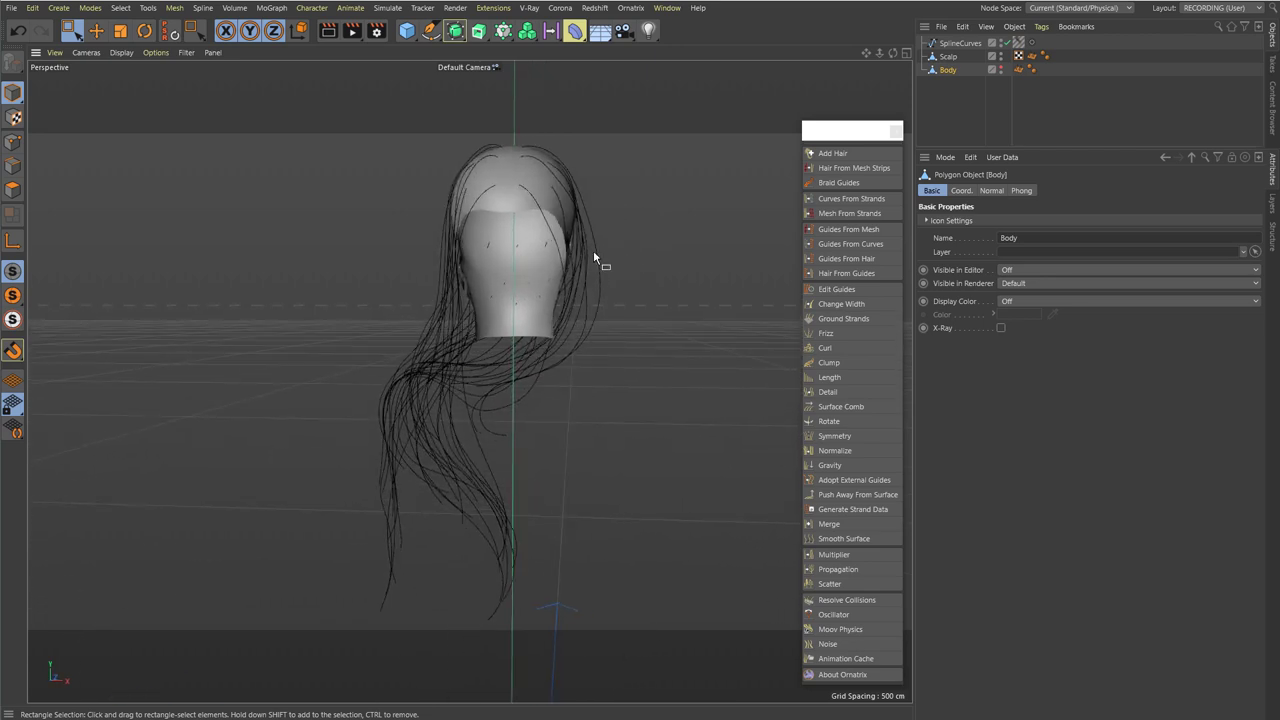
click(700, 248)
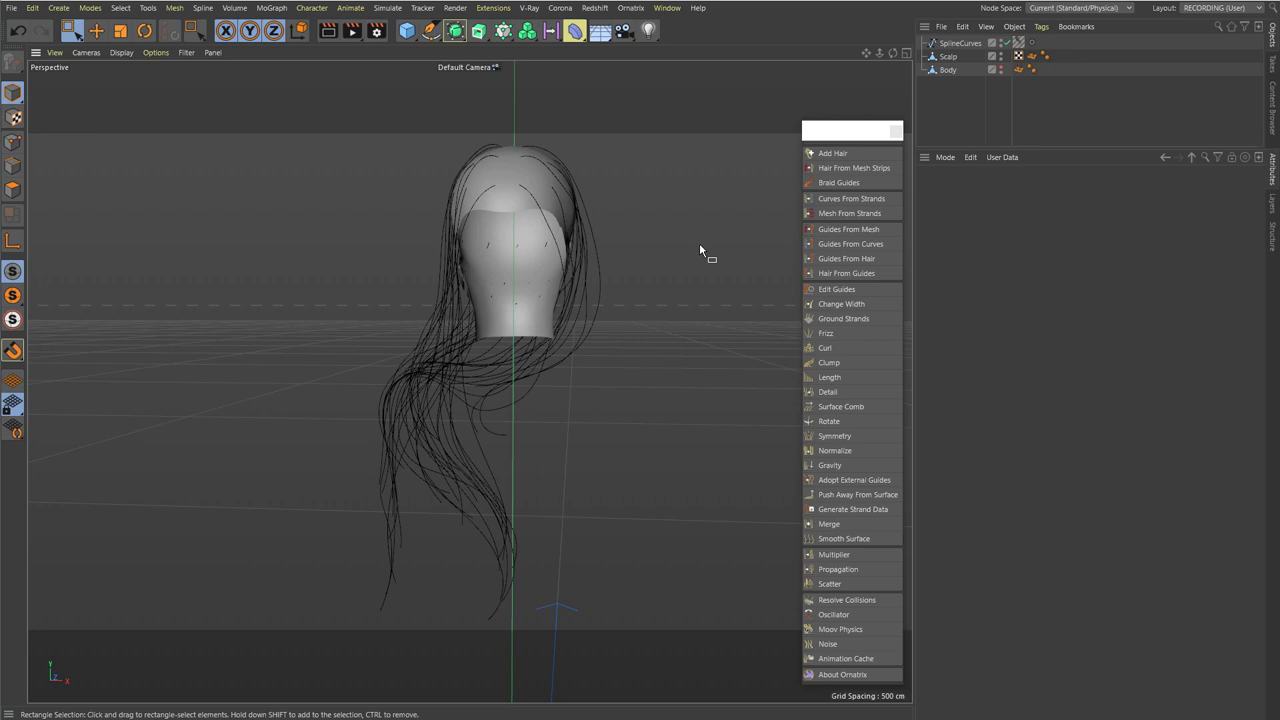
- Create an Ornatrix hair object from SplineCurves using the Hair From Curves groom preset
click(958, 43)
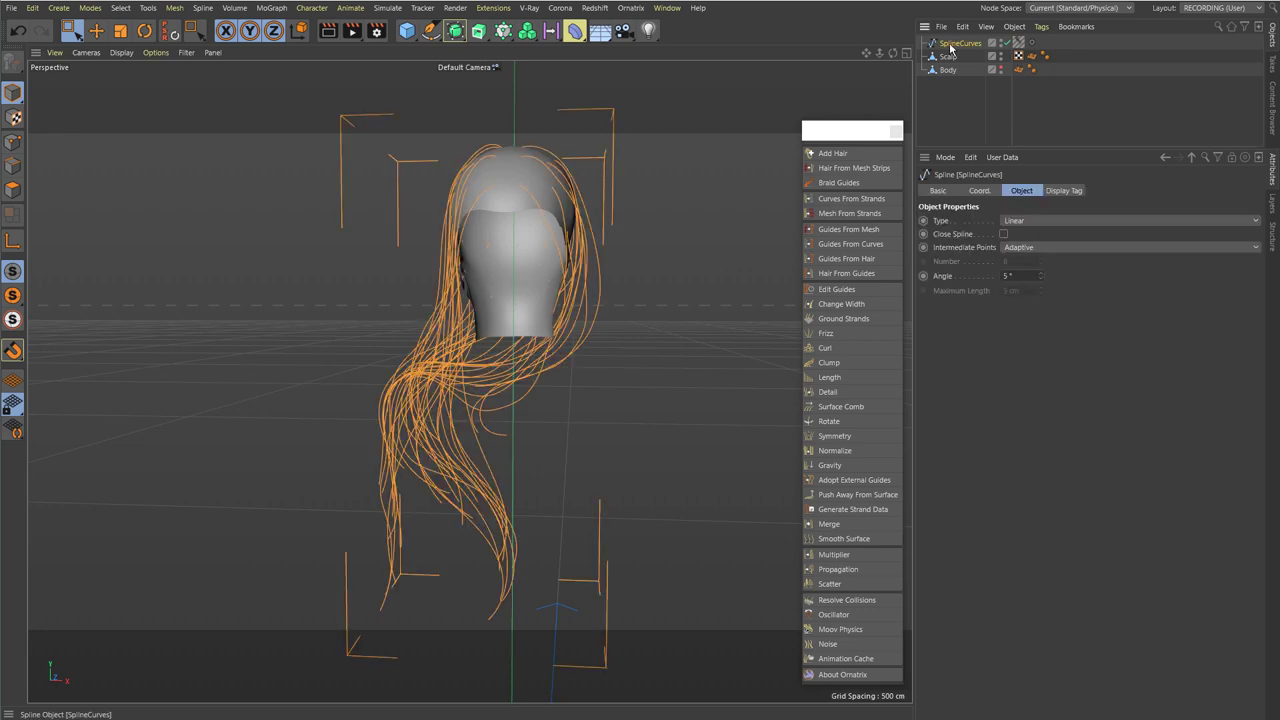
click(827, 155)
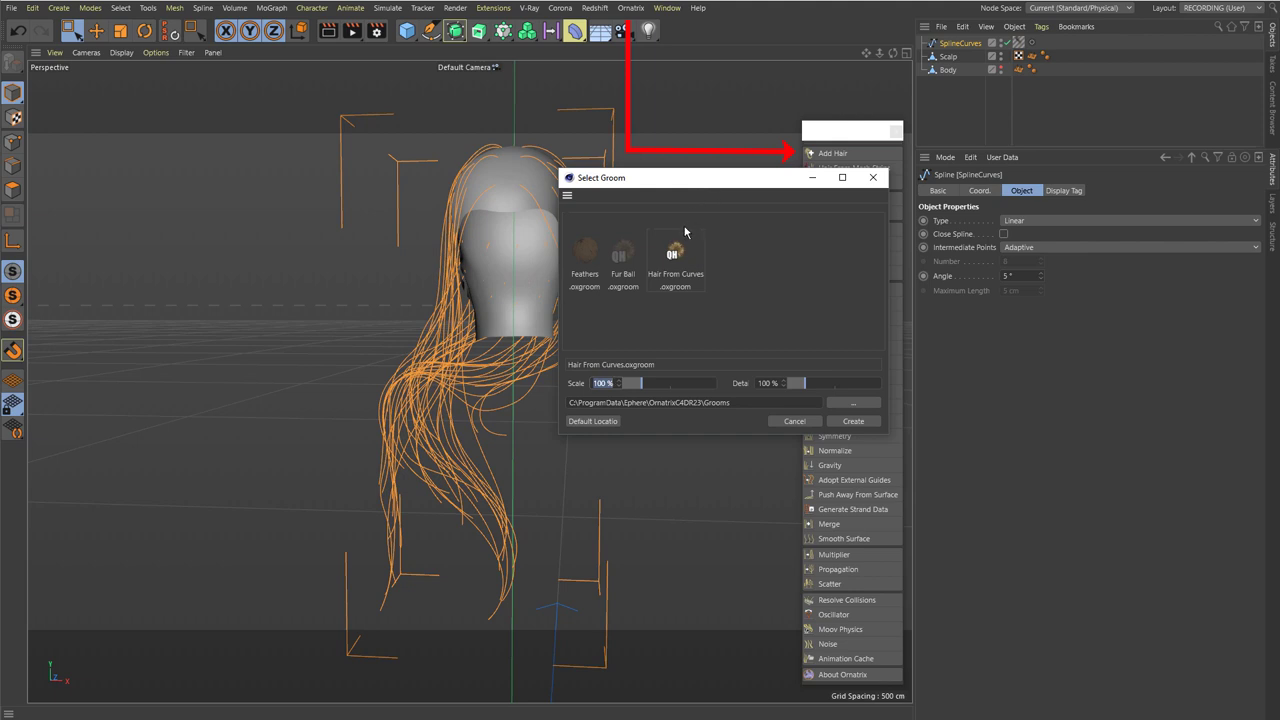
click(677, 259)
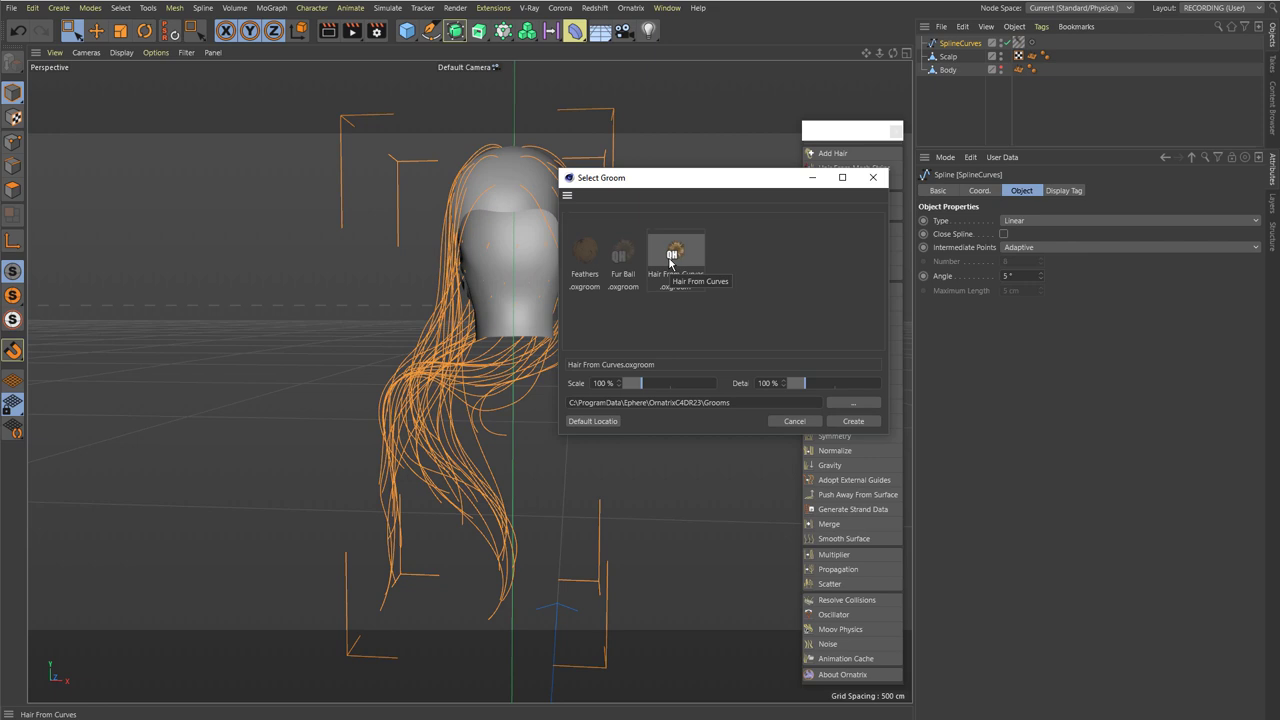
click(853, 421)
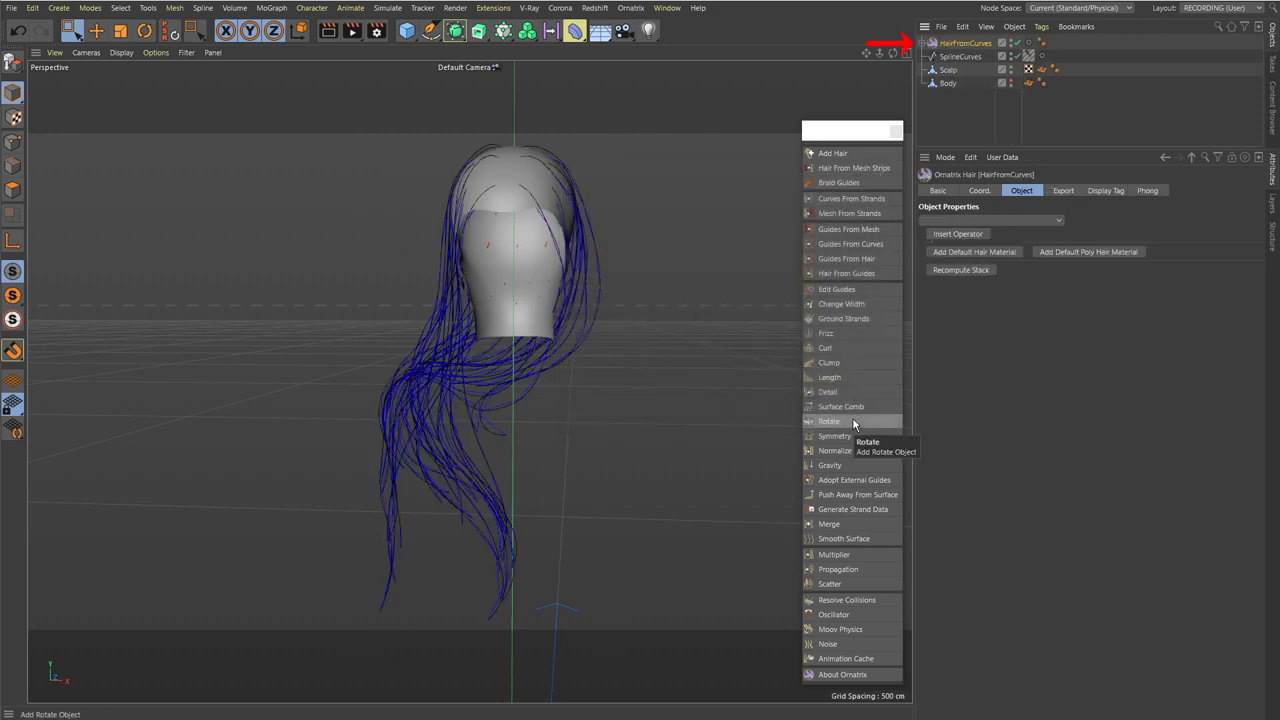
- Expand the HairFromCurves stack and review its Guides From Curves, Ground Strands and Change Width operators
click(923, 43)
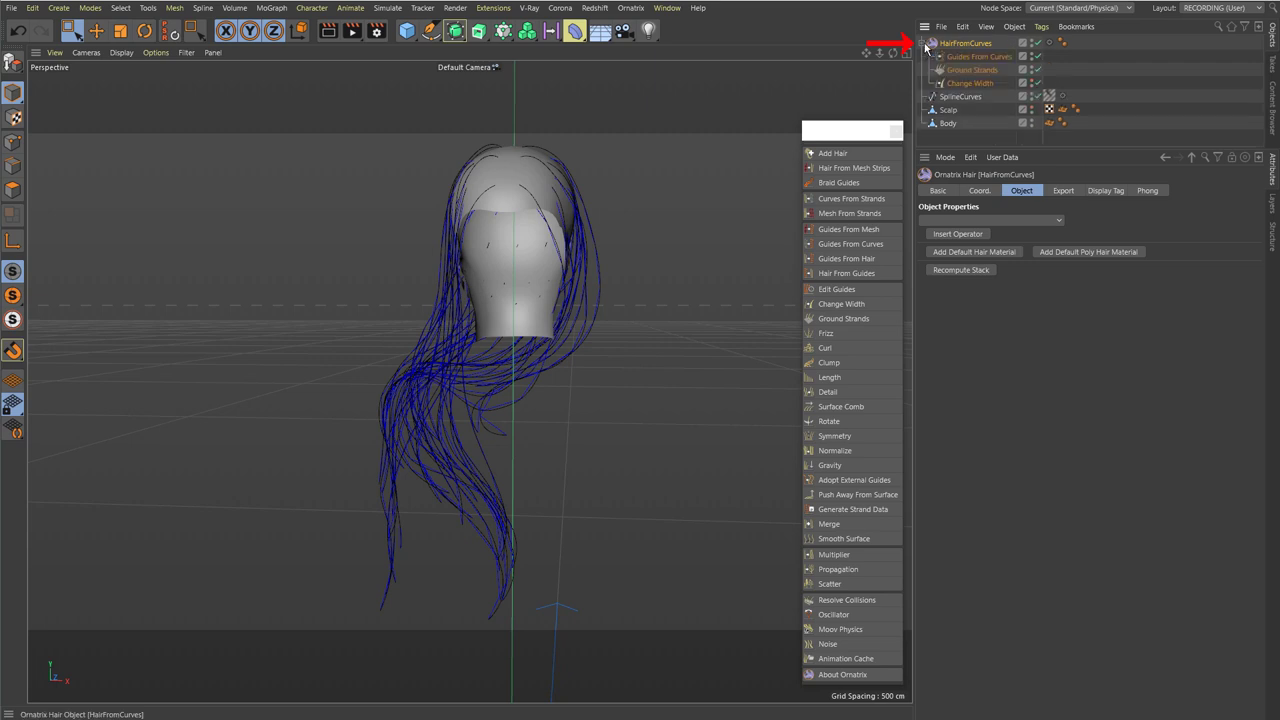
click(977, 56)
click(977, 70)
click(975, 83)
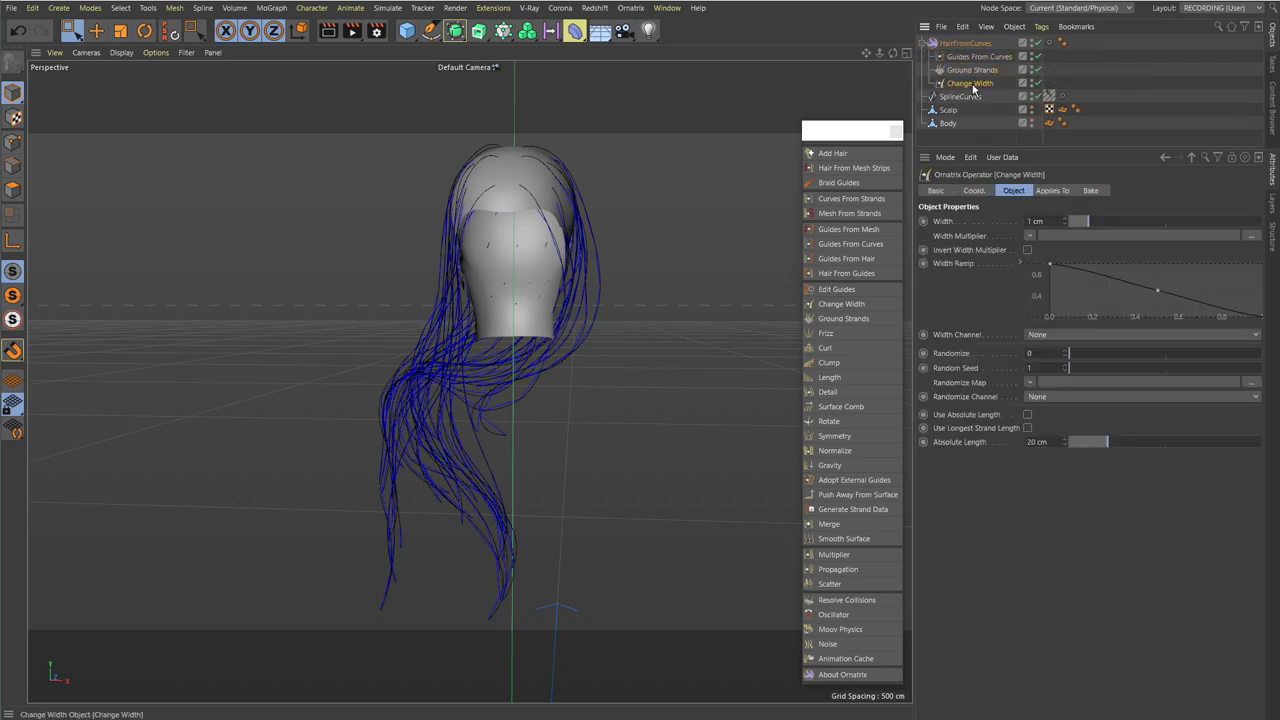
click(977, 57)
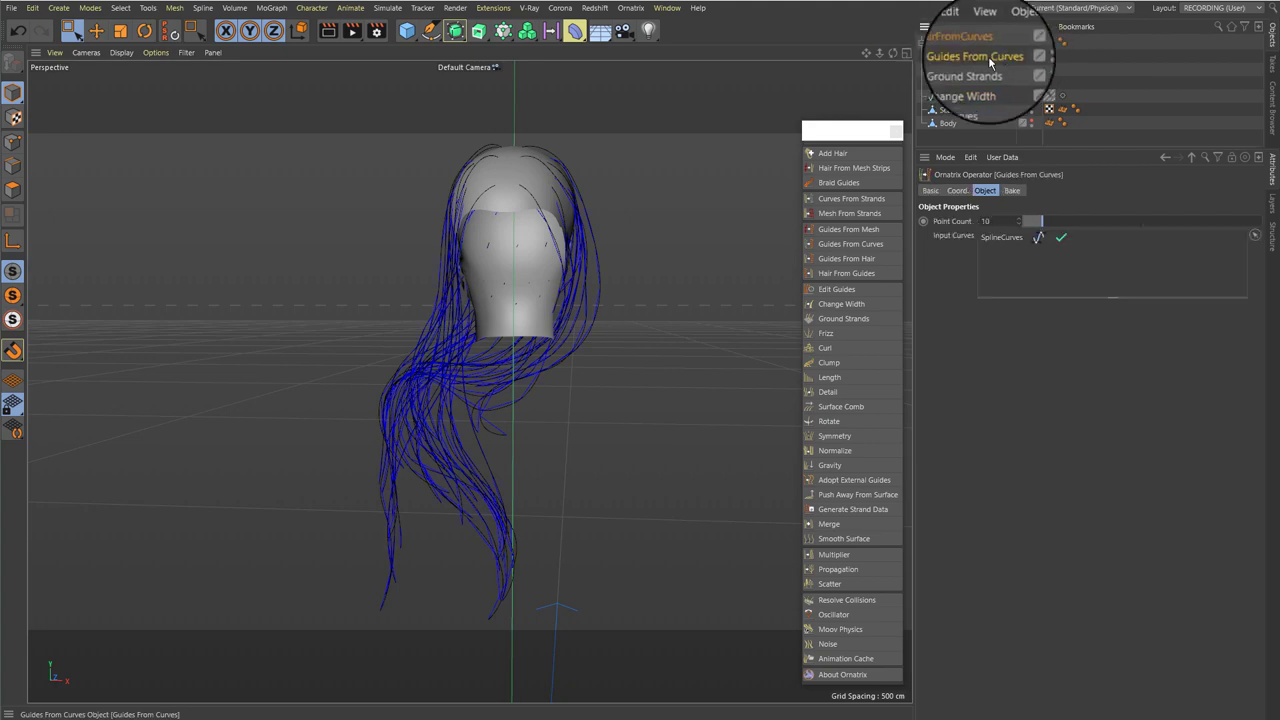
- Disable the Change Width operator in the HairFromCurves stack
scroll(532, 158, up, 5)
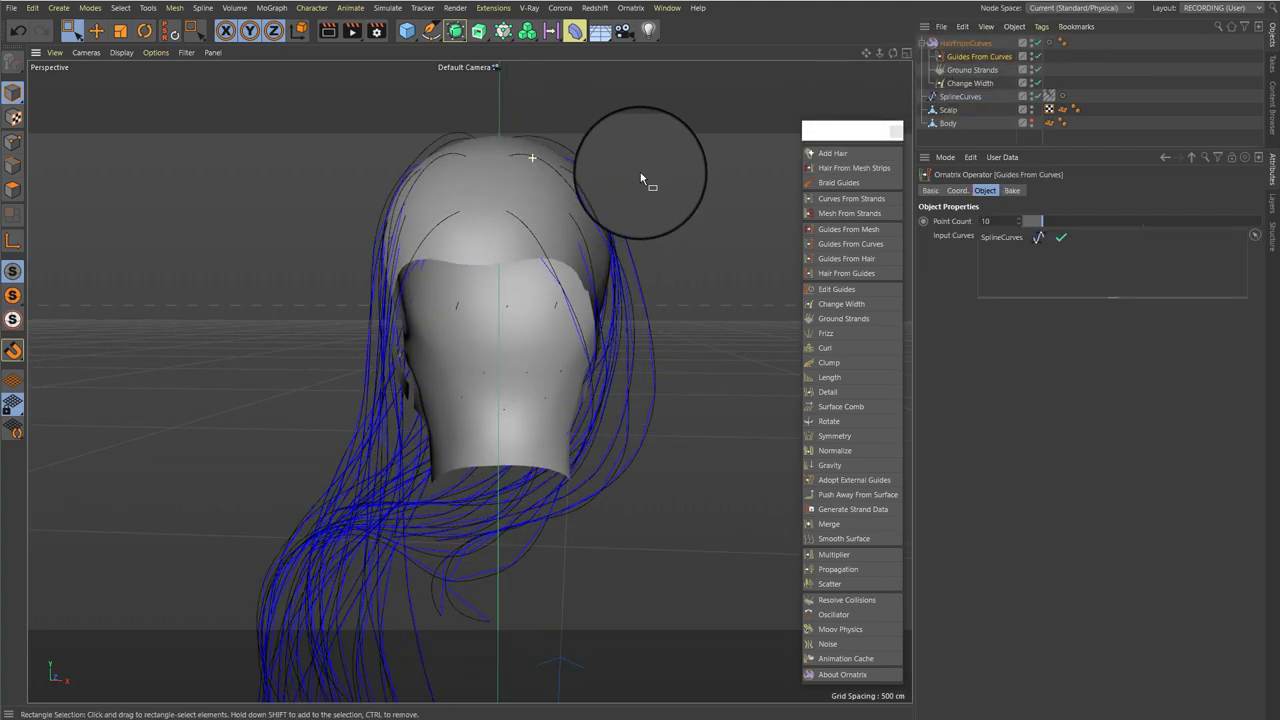
scroll(680, 185, up, 5)
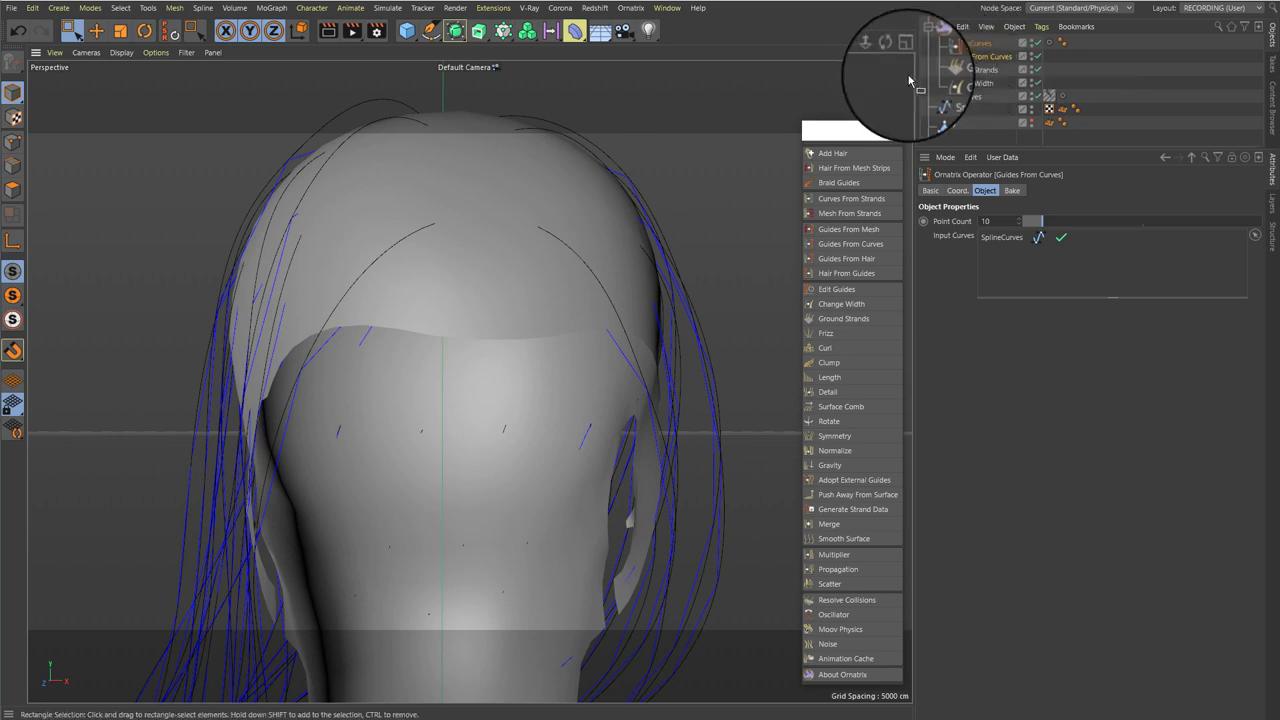
click(969, 77)
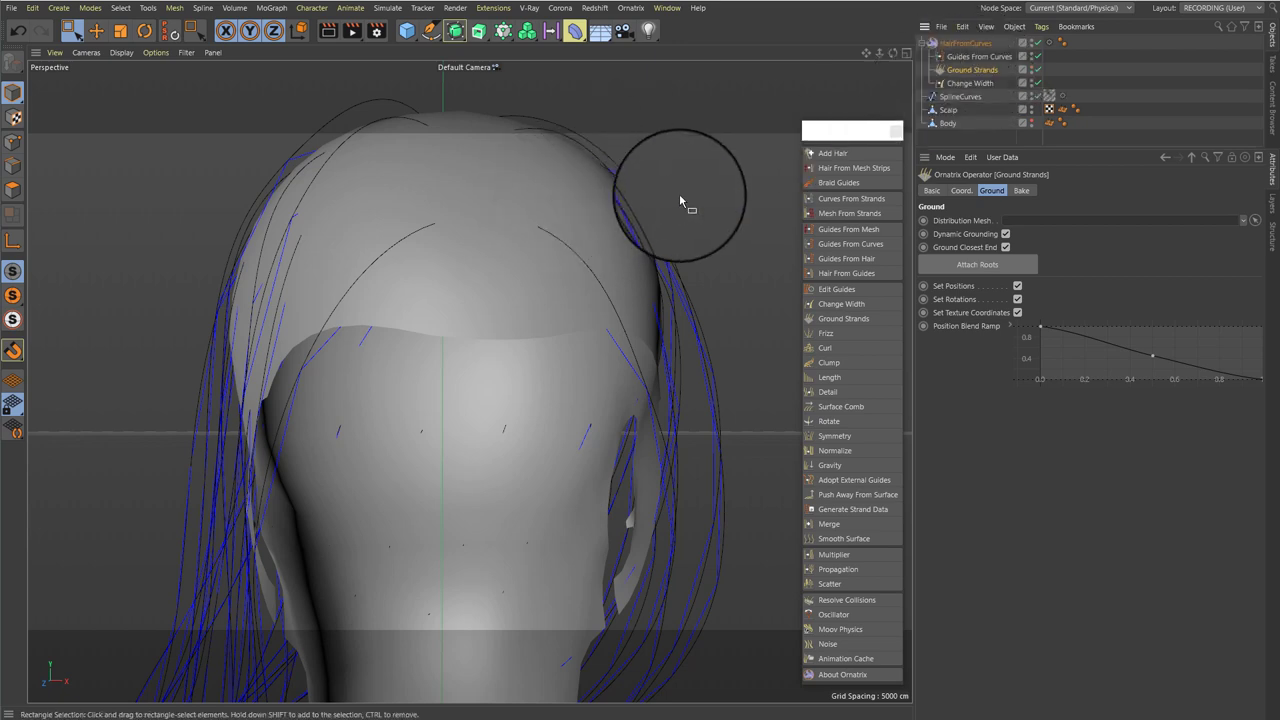
click(970, 83)
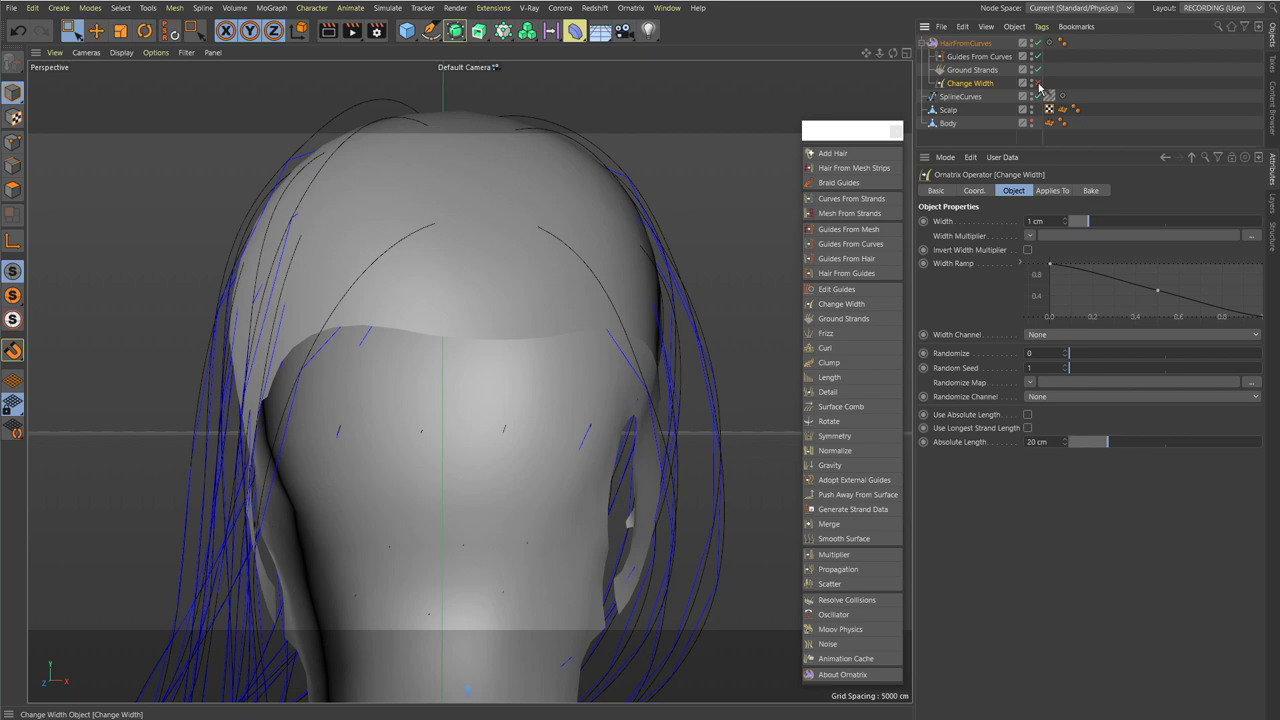
- Set the Guides From Curves operator's point count to 70 so the guides follow the original splines
click(977, 57)
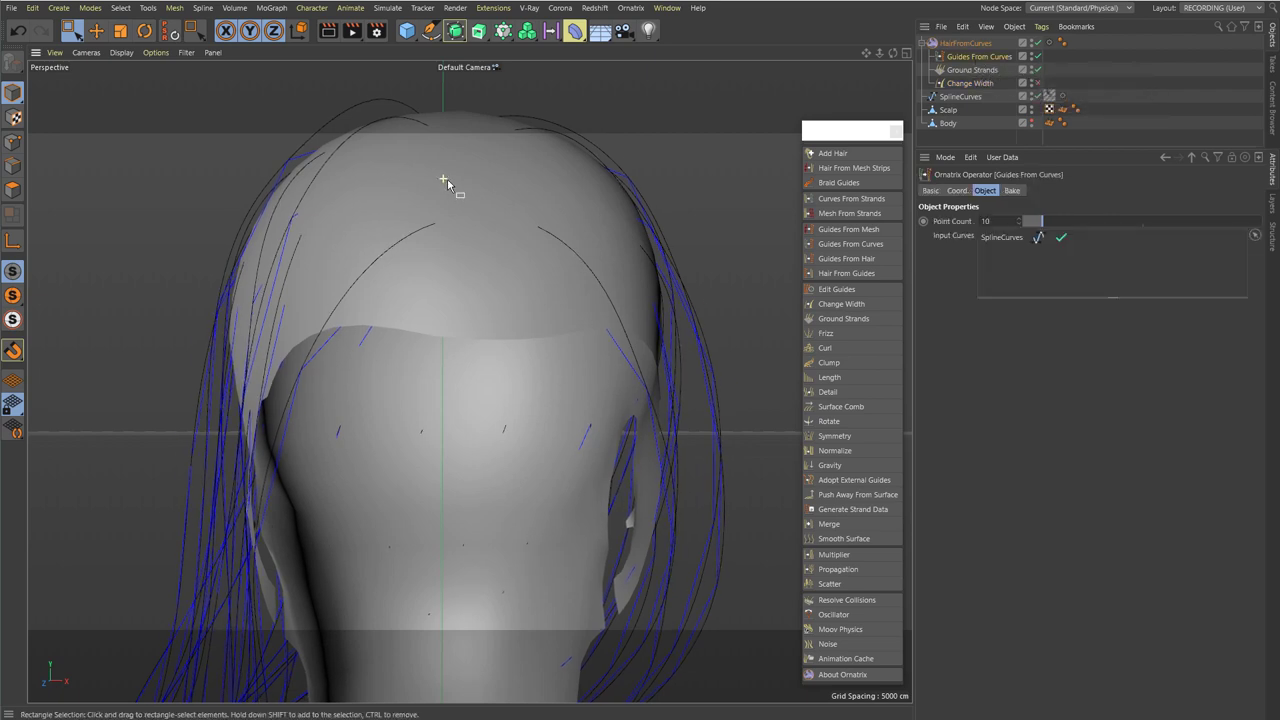
alt+right_drag(447, 180, 553, 207)
alt+drag(472, 382, 497, 245)
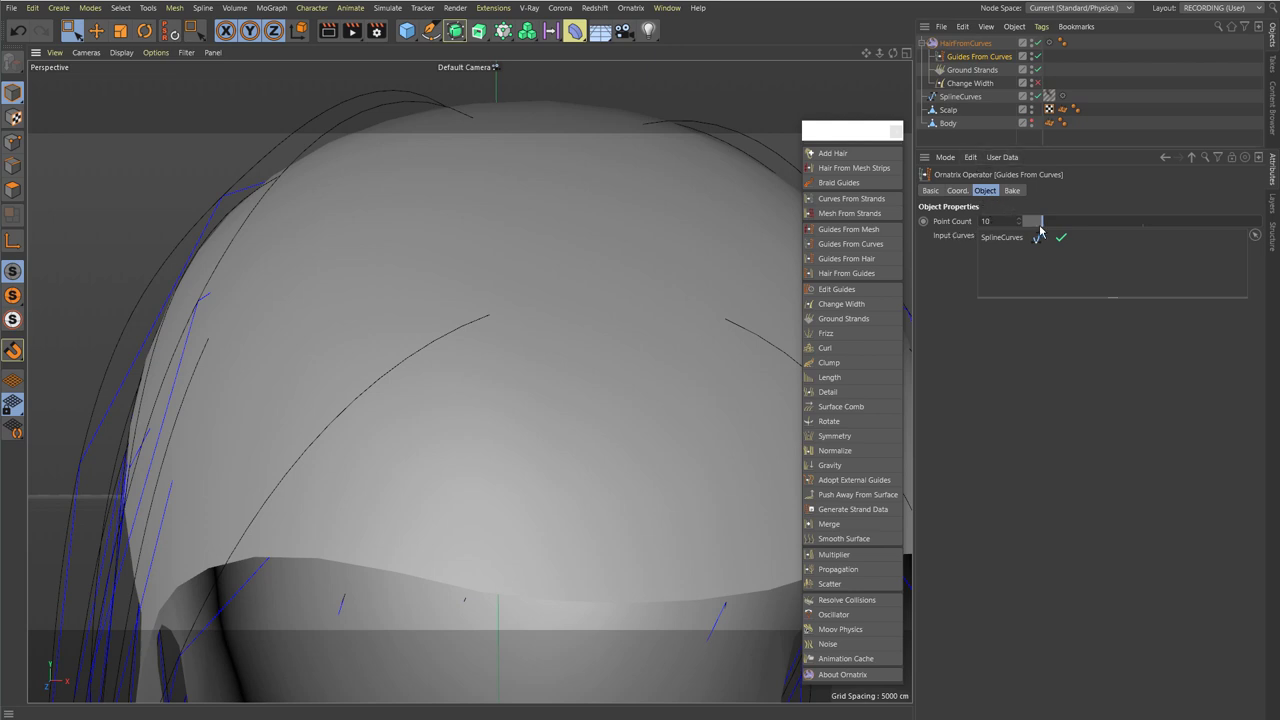
drag(1042, 231, 1253, 227)
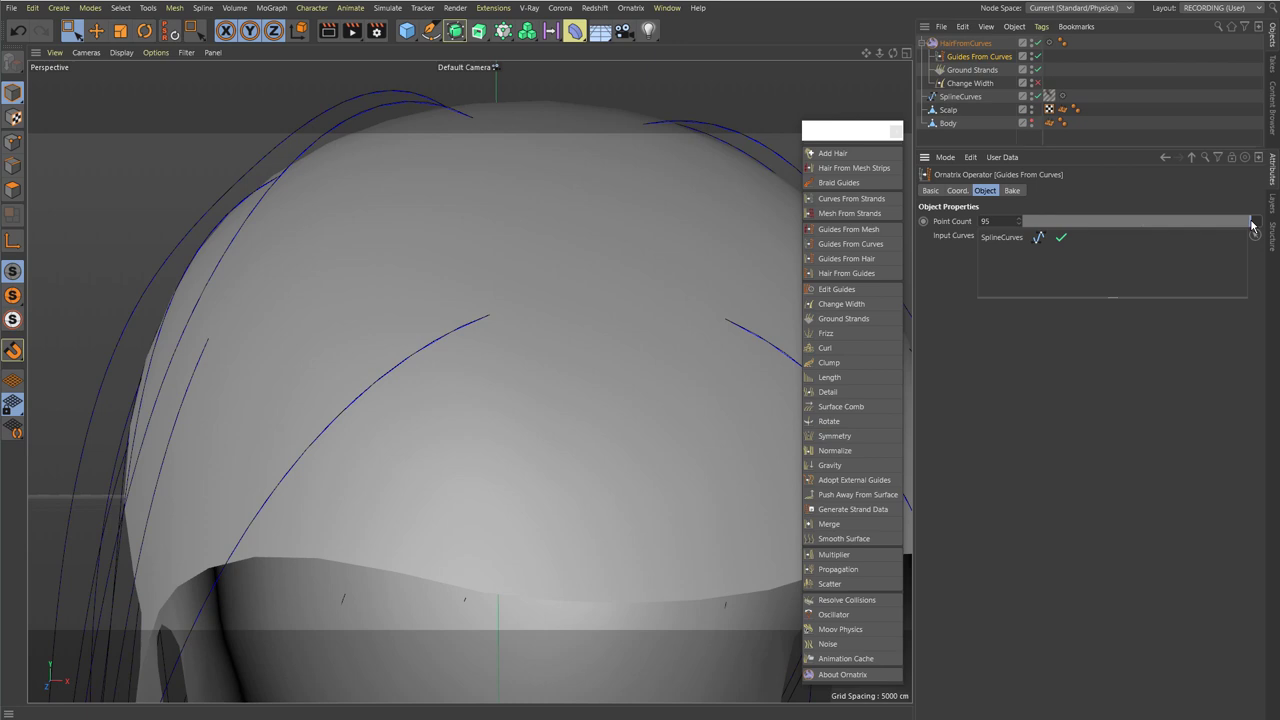
drag(1003, 223, 914, 226)
text(70)
key(Return)
scroll(560, 300, down, 5)
alt+drag(510, 325, 552, 225)
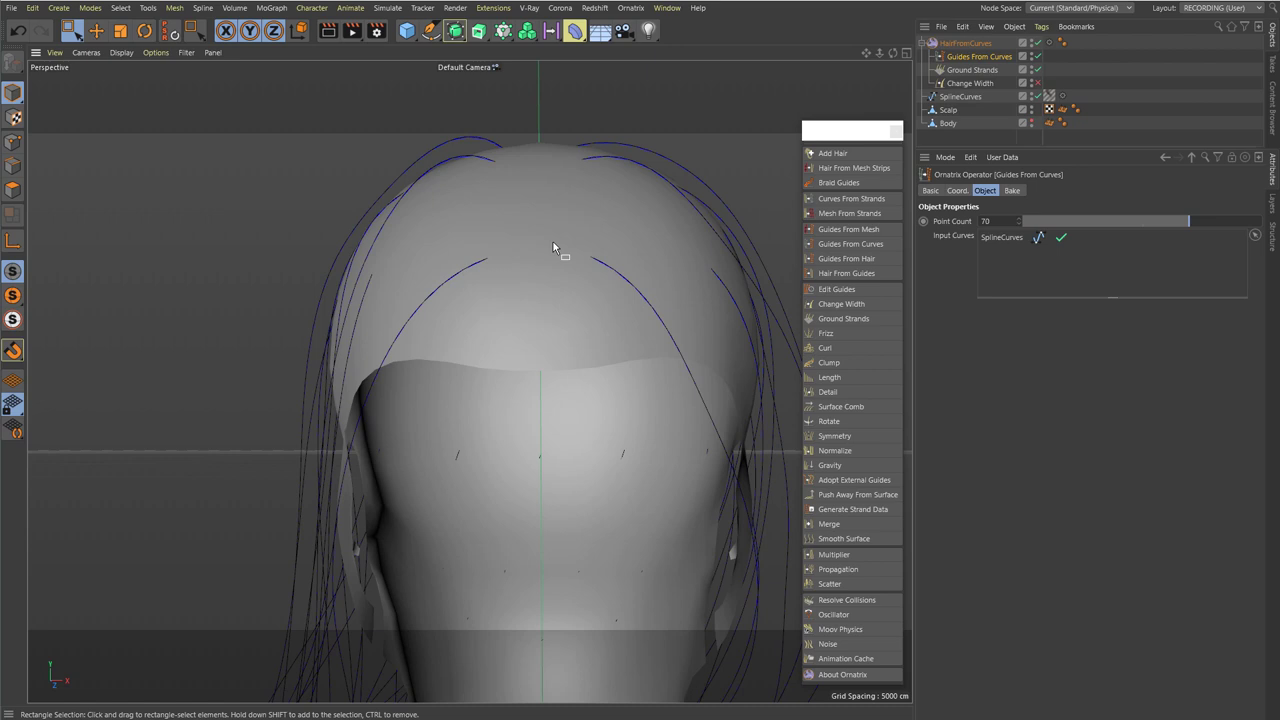
- Assign Scalp as the Ground Strands operator's distribution mesh and attach the roots
click(977, 71)
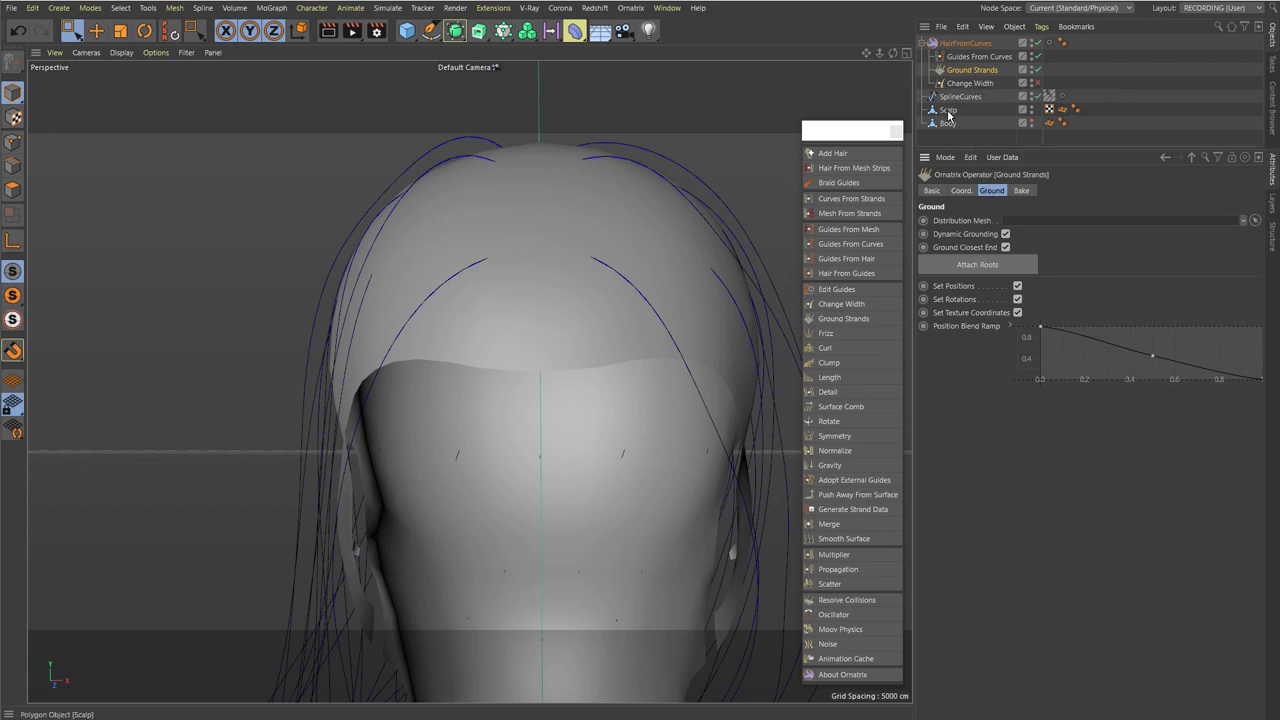
mouse_move(966, 114)
mouse_down()
mouse_move(1016, 198)
mouse_move(996, 222)
mouse_up()
click(942, 264)
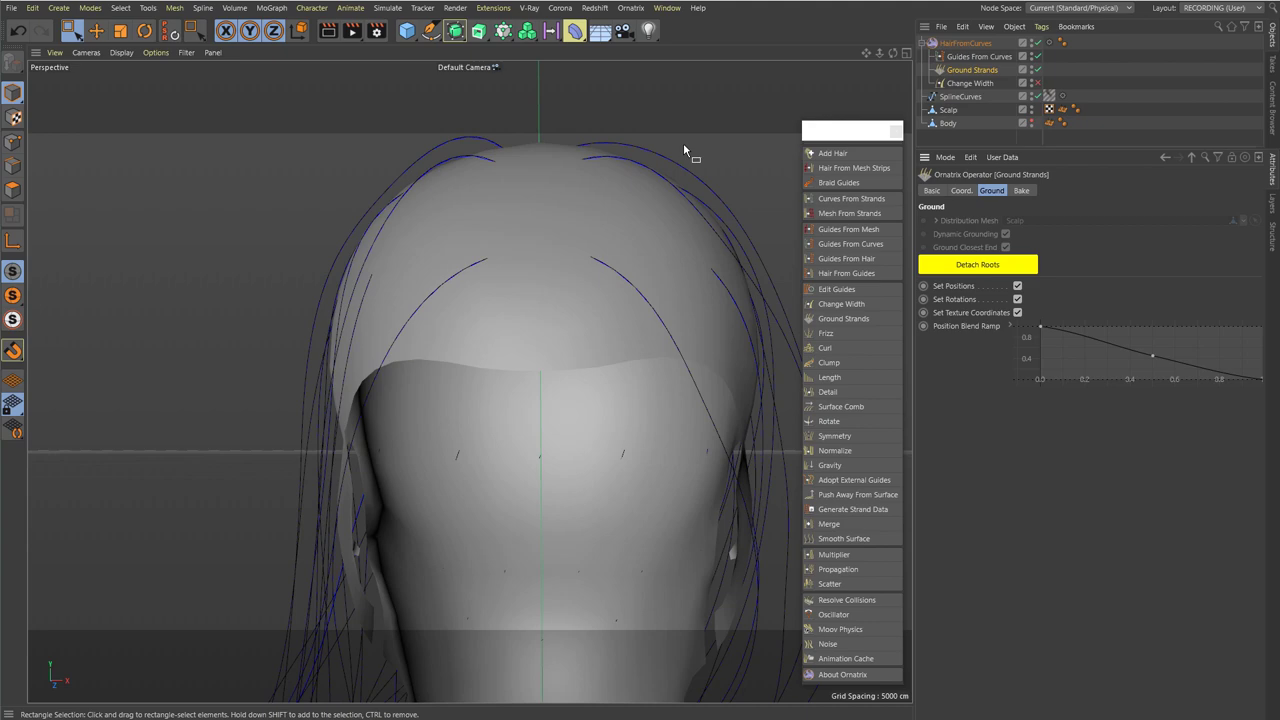
- Add a Hair From Guides operator to the stack and check the generated hair around the head
click(845, 273)
alt+drag(780, 235, 568, 194)
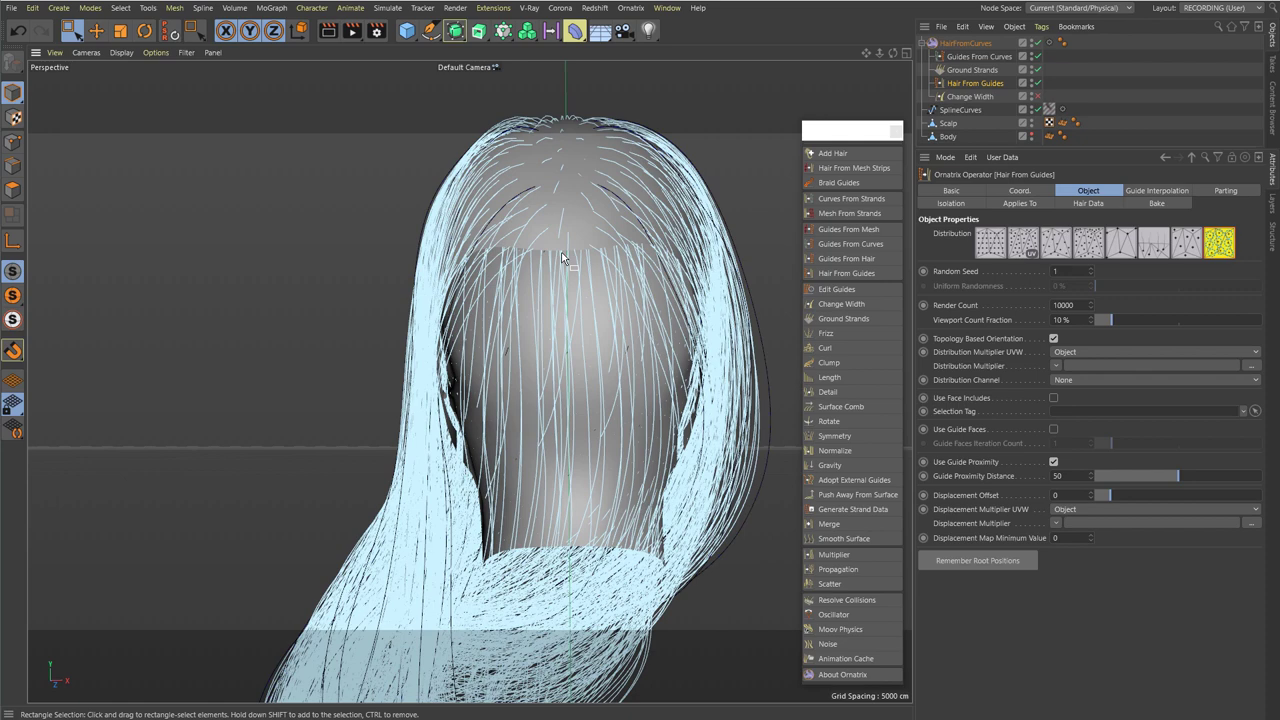
alt+drag(561, 258, 564, 258)
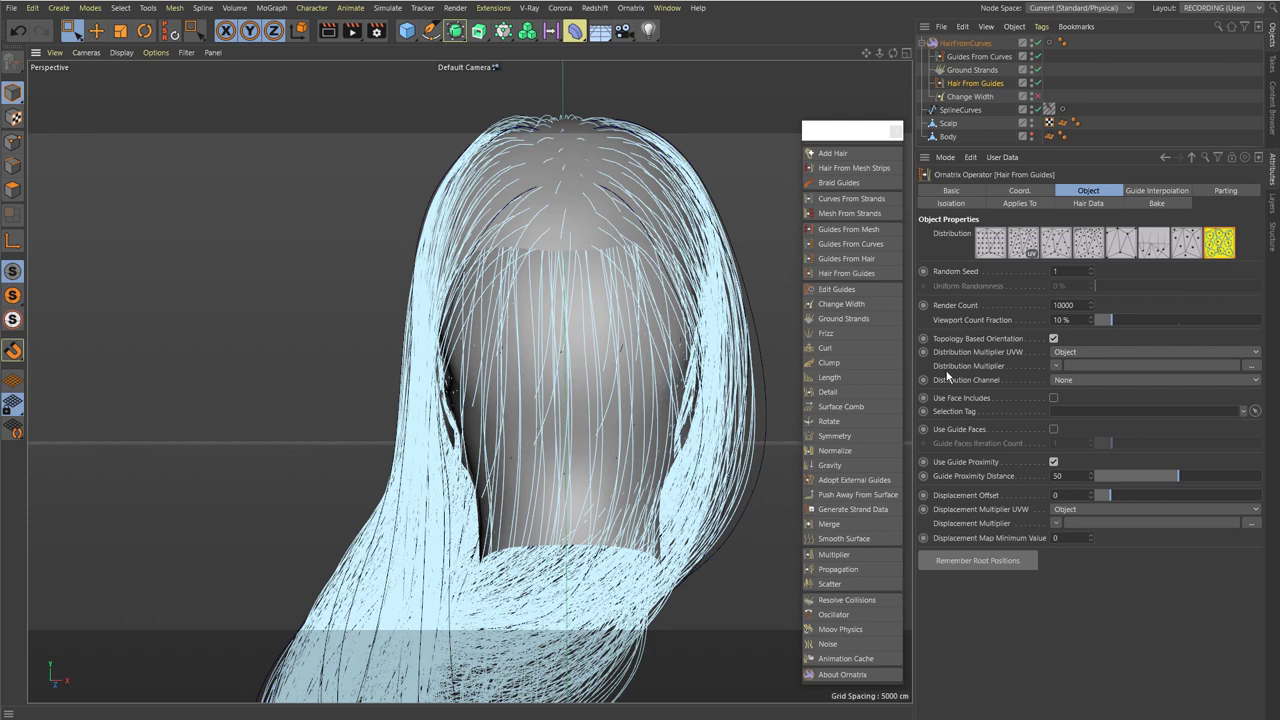
- Load DistributionArea_02.png as the Hair From Guides operator's distribution multiplier
click(1052, 363)
click(1052, 363)
click(1052, 365)
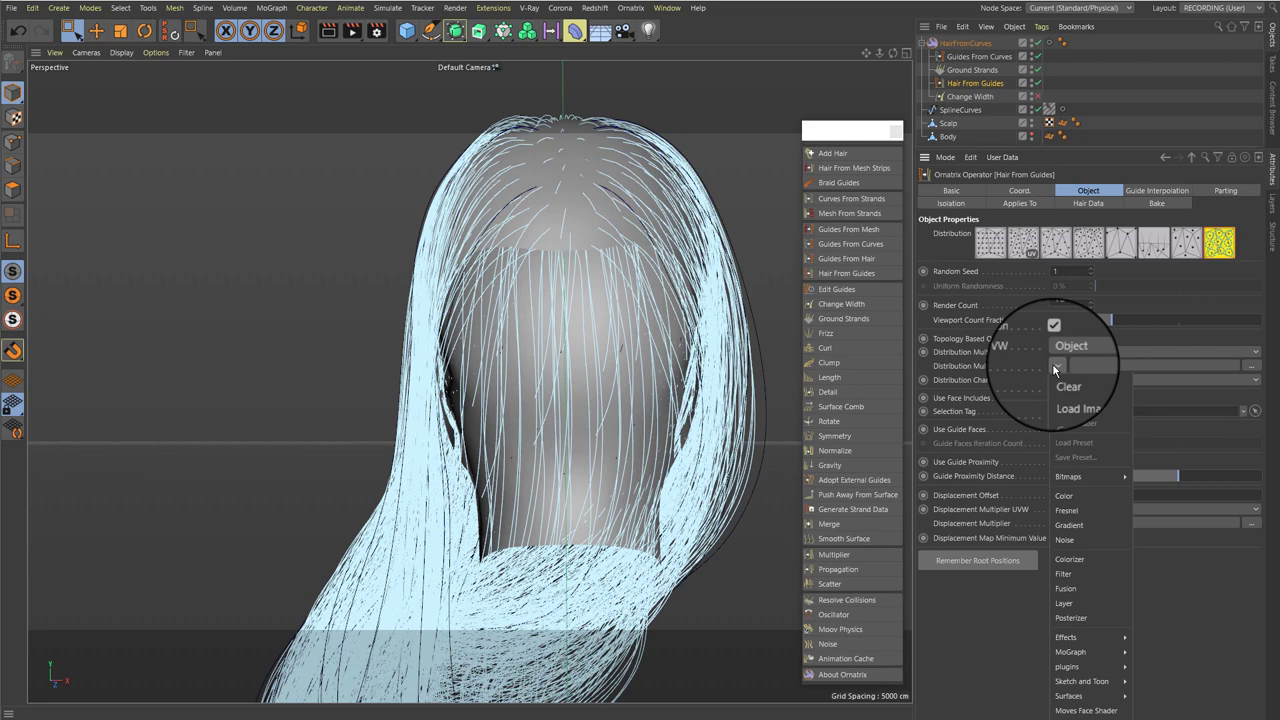
click(1090, 392)
click(200, 90)
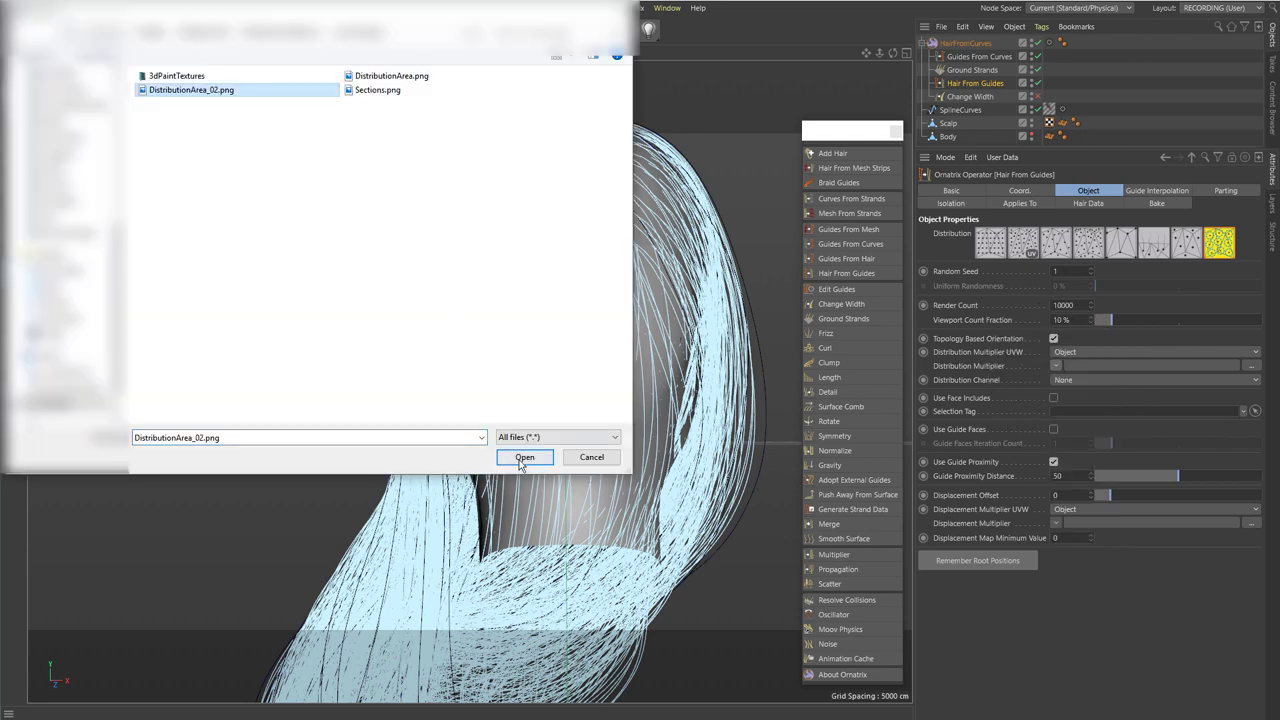
click(520, 460)
click(891, 407)
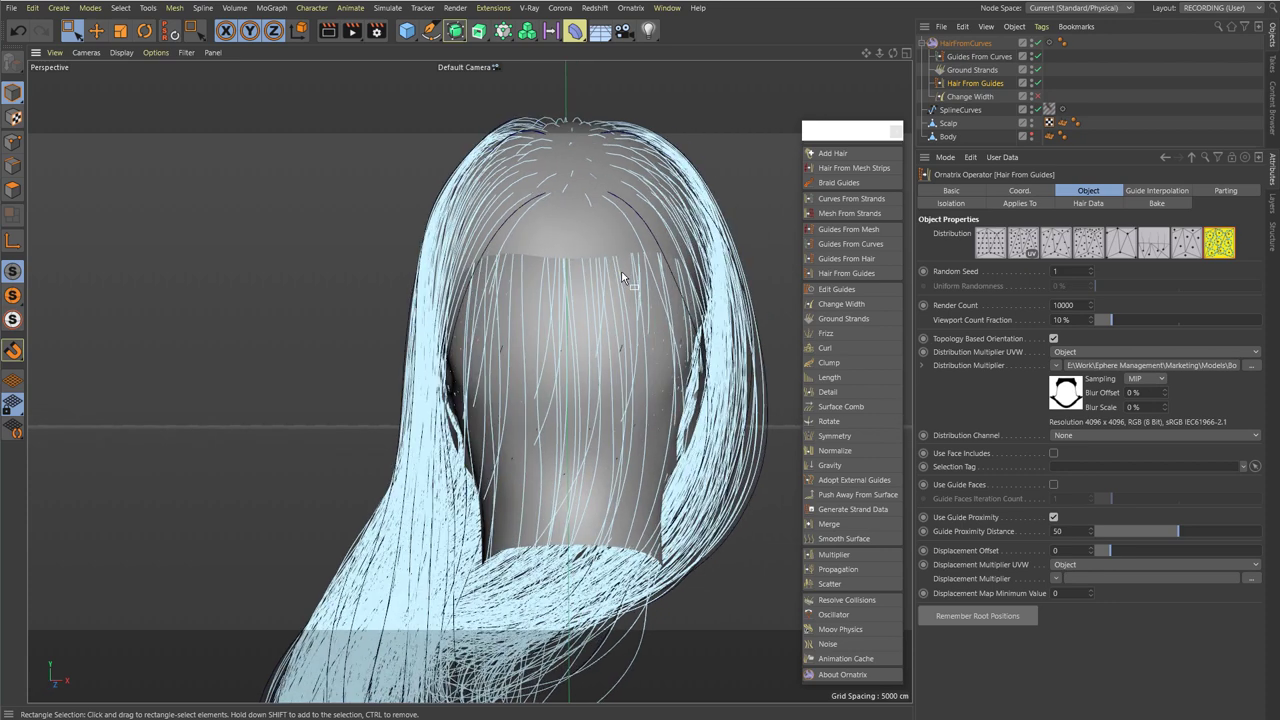
- Open the distribution multiplier's bitmap image and examine its black and white areas
click(1065, 392)
click(1046, 217)
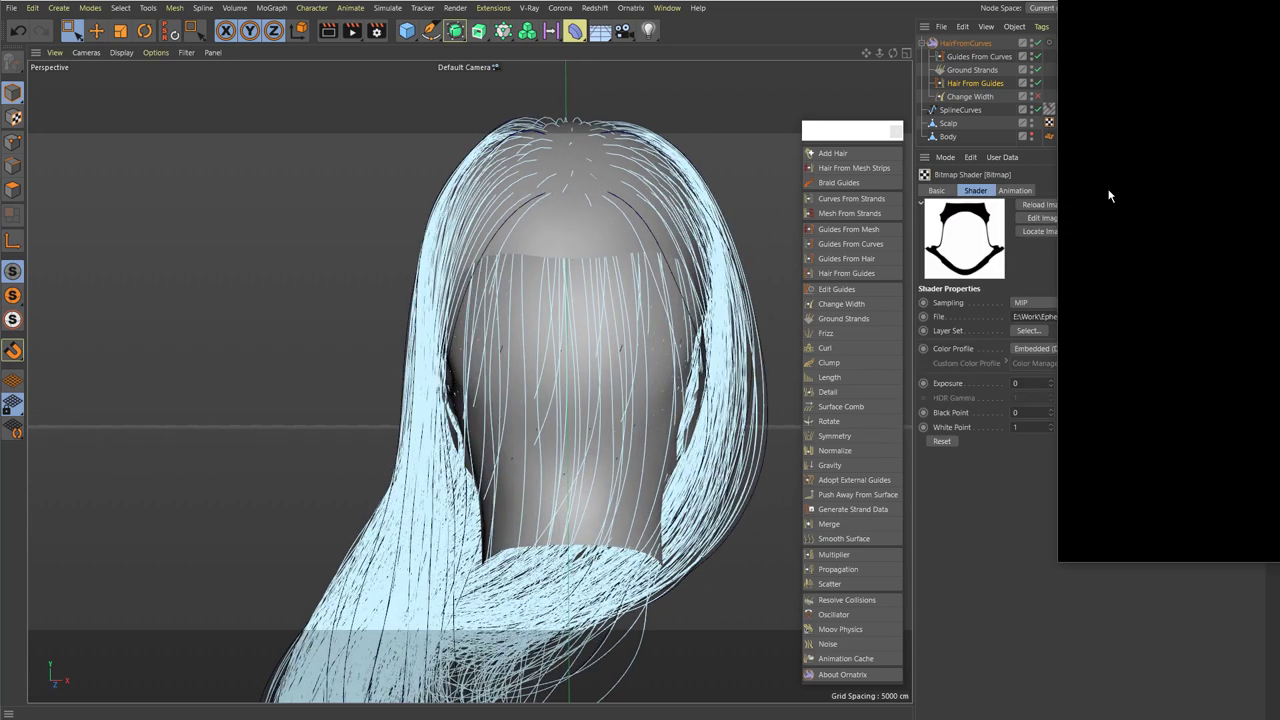
click(1005, 79)
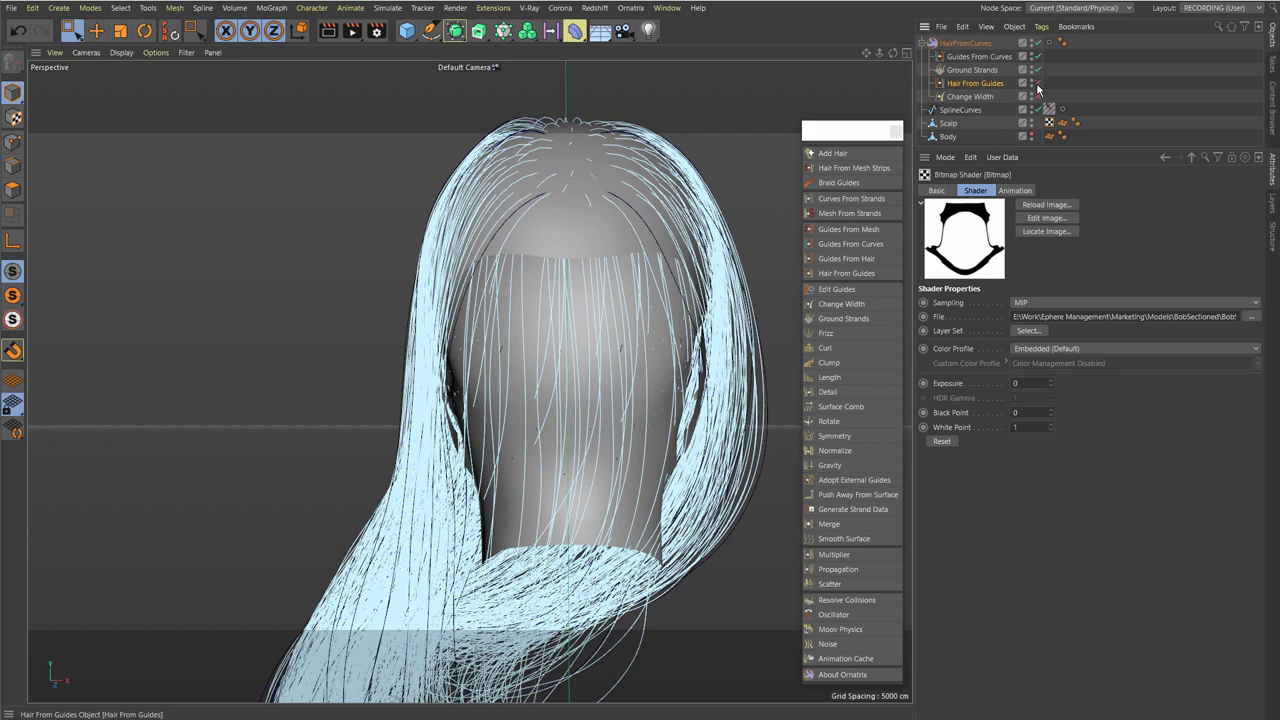
- Disable the Hair From Guides operator and examine how the guides part along the middle of the scalp
click(1037, 83)
alt+drag(645, 173, 570, 423)
scroll(570, 423, up, 1)
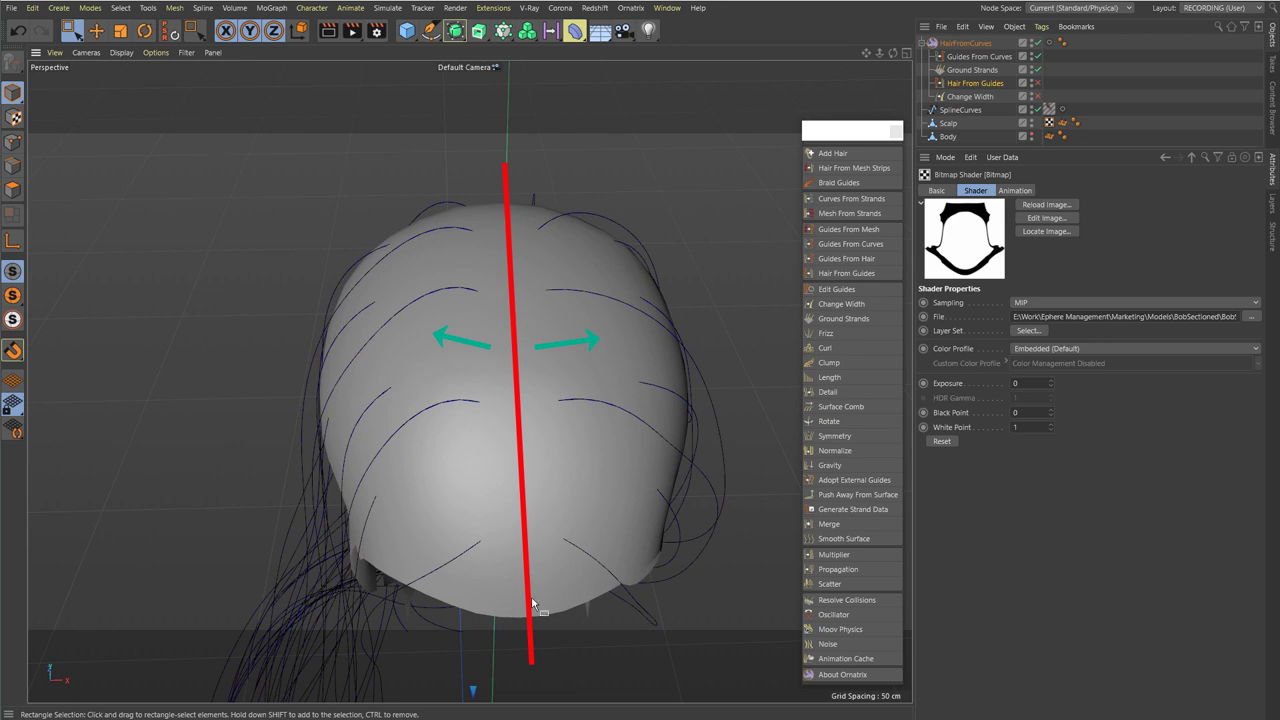
alt+drag(527, 474, 517, 188)
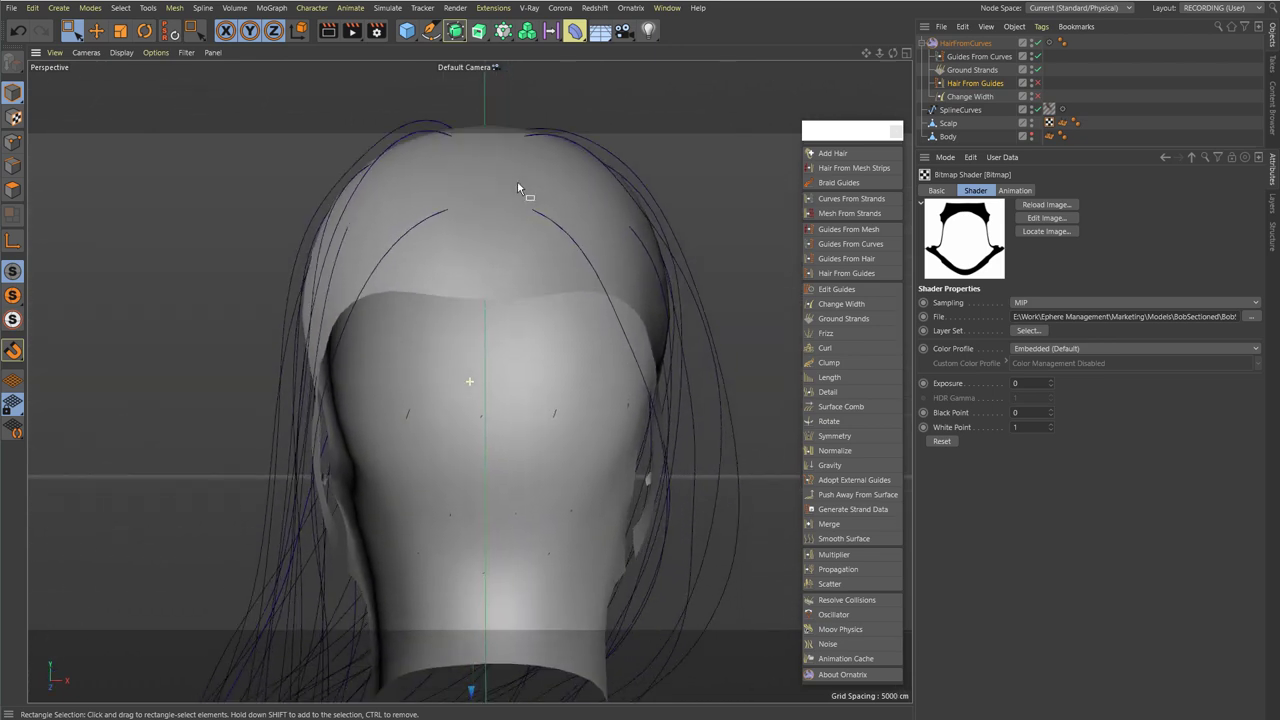
- Show the Body mesh again, enable the Hair From Guides operator and inspect the hair's parting from the front
click(1032, 133)
alt+drag(602, 214, 584, 254)
click(1037, 84)
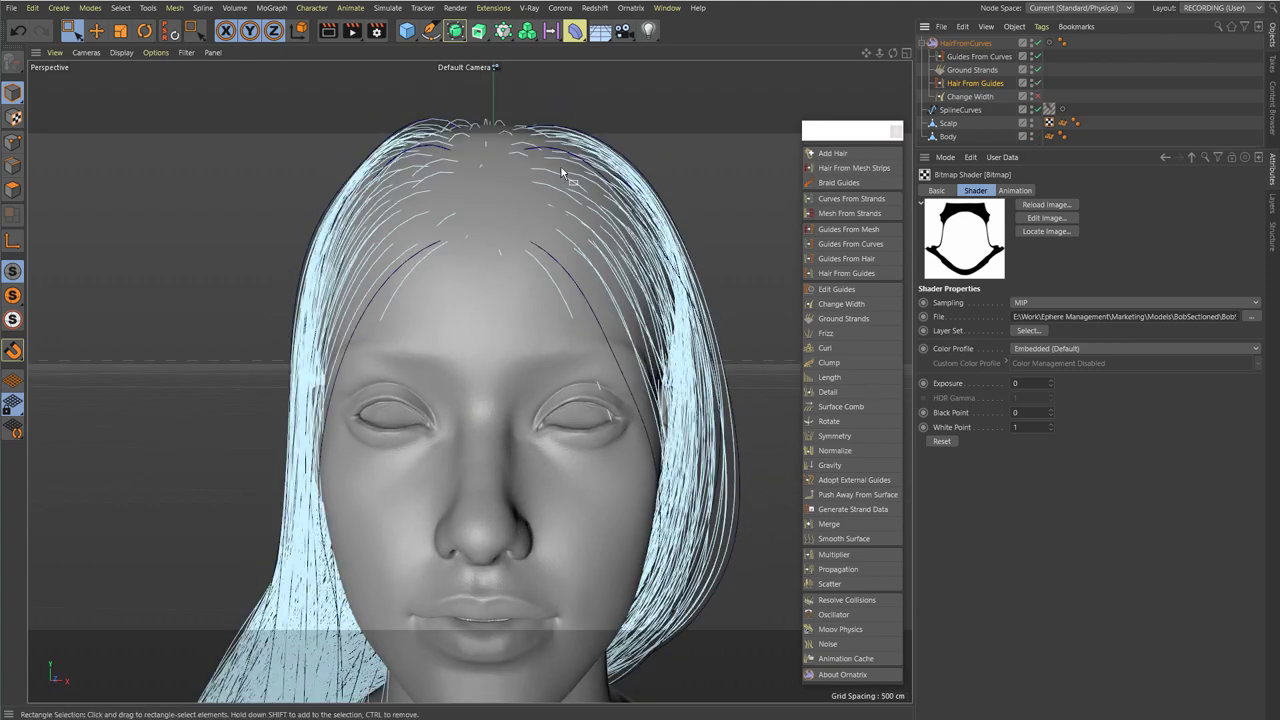
alt+drag(562, 168, 553, 215)
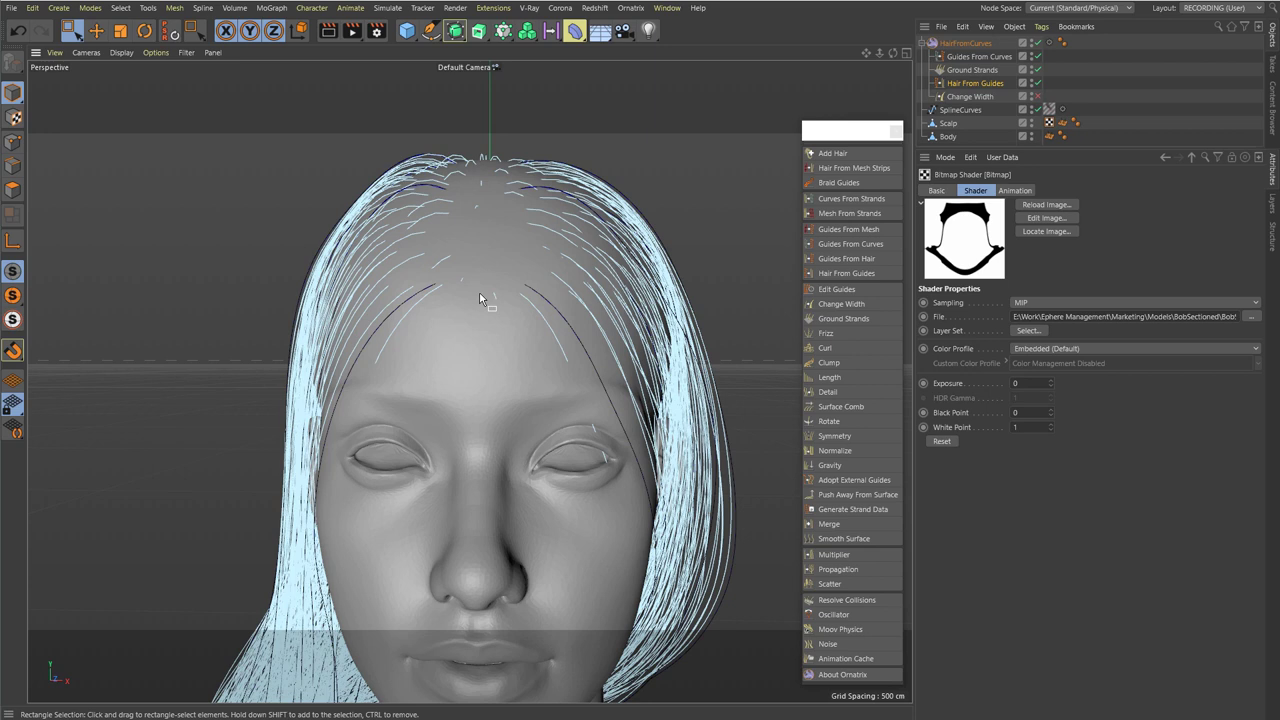
- Draw five connected partings for the Hair From Guides operator along the middle of the scalp, from the forehead to the crown
click(970, 86)
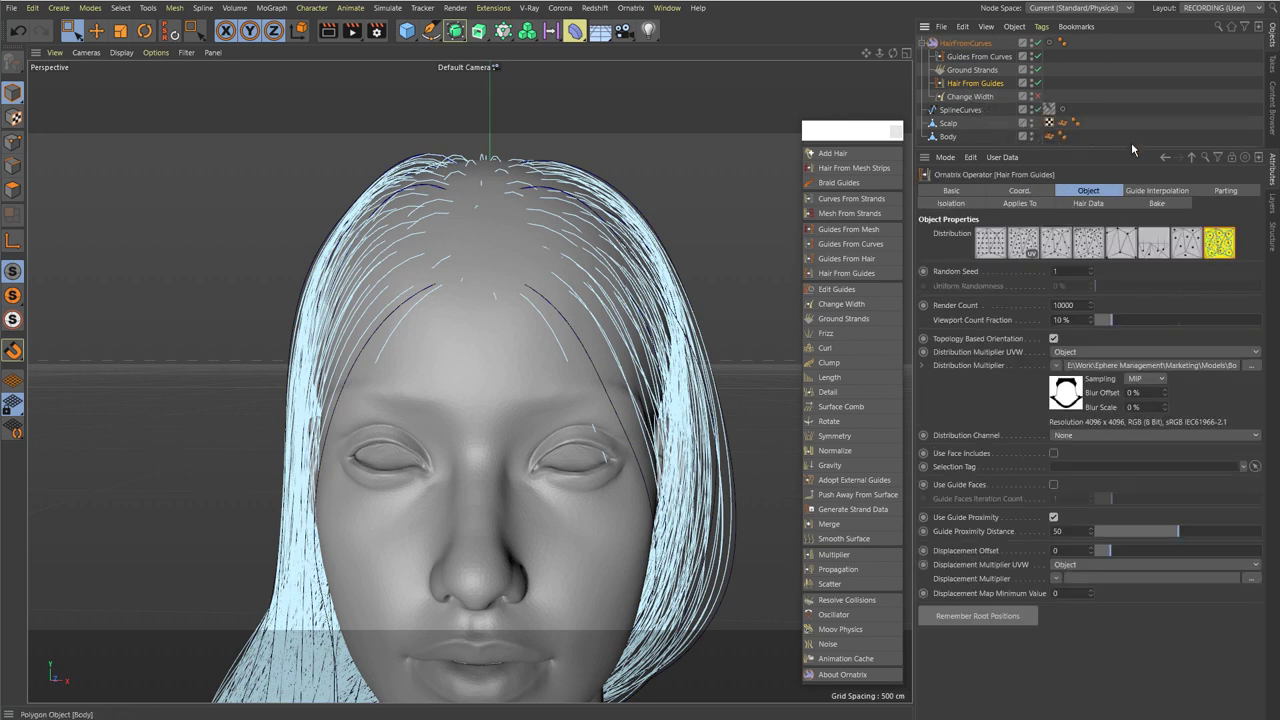
click(1229, 189)
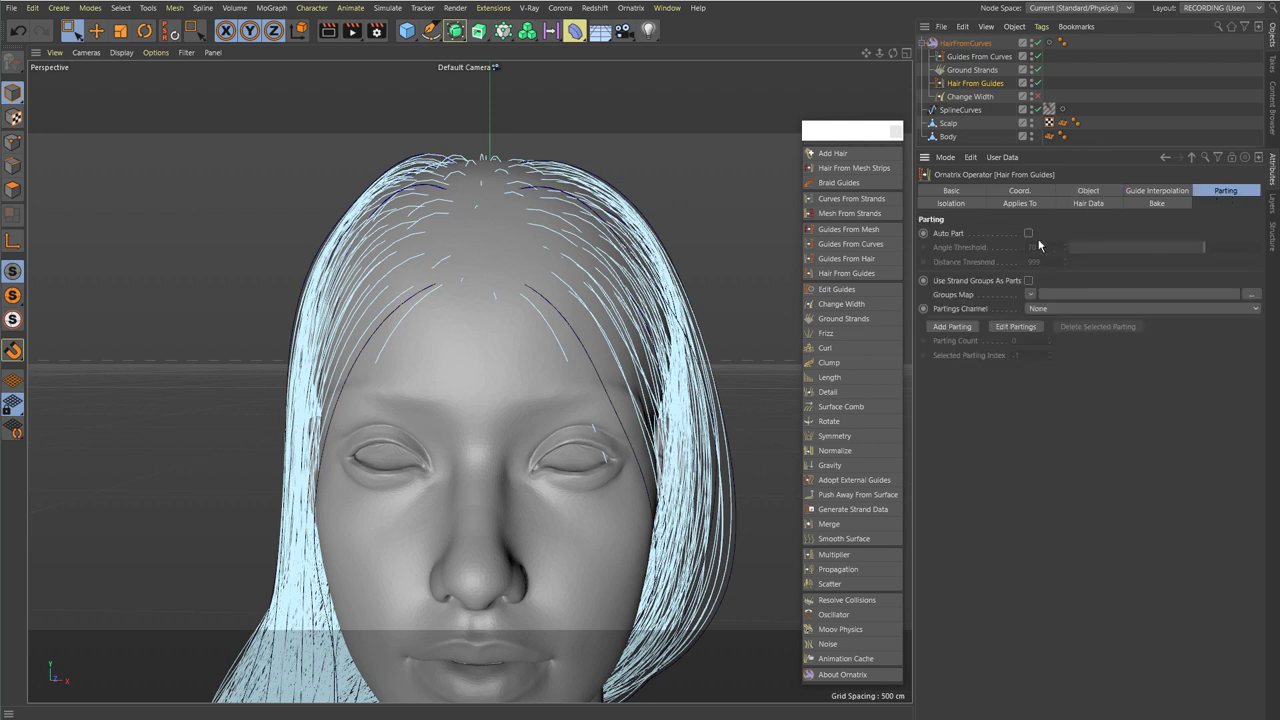
click(947, 330)
mouse_move(441, 256)
alt+mouse_down()
mouse_move(477, 293)
mouse_move(482, 367)
mouse_move(490, 288)
mouse_move(488, 360)
mouse_move(547, 387)
mouse_move(477, 323)
mouse_move(501, 386)
alt+mouse_up()
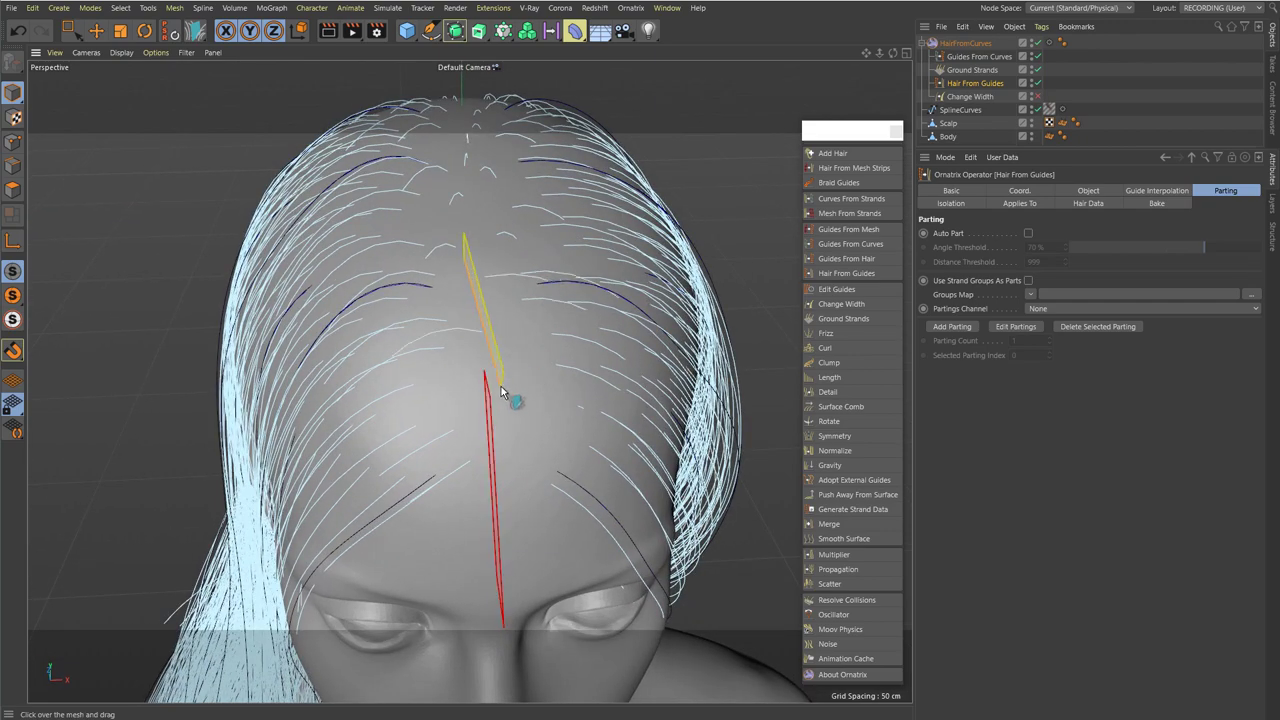
alt+drag(487, 286, 487, 338)
drag(486, 226, 475, 301)
alt+drag(477, 250, 470, 308)
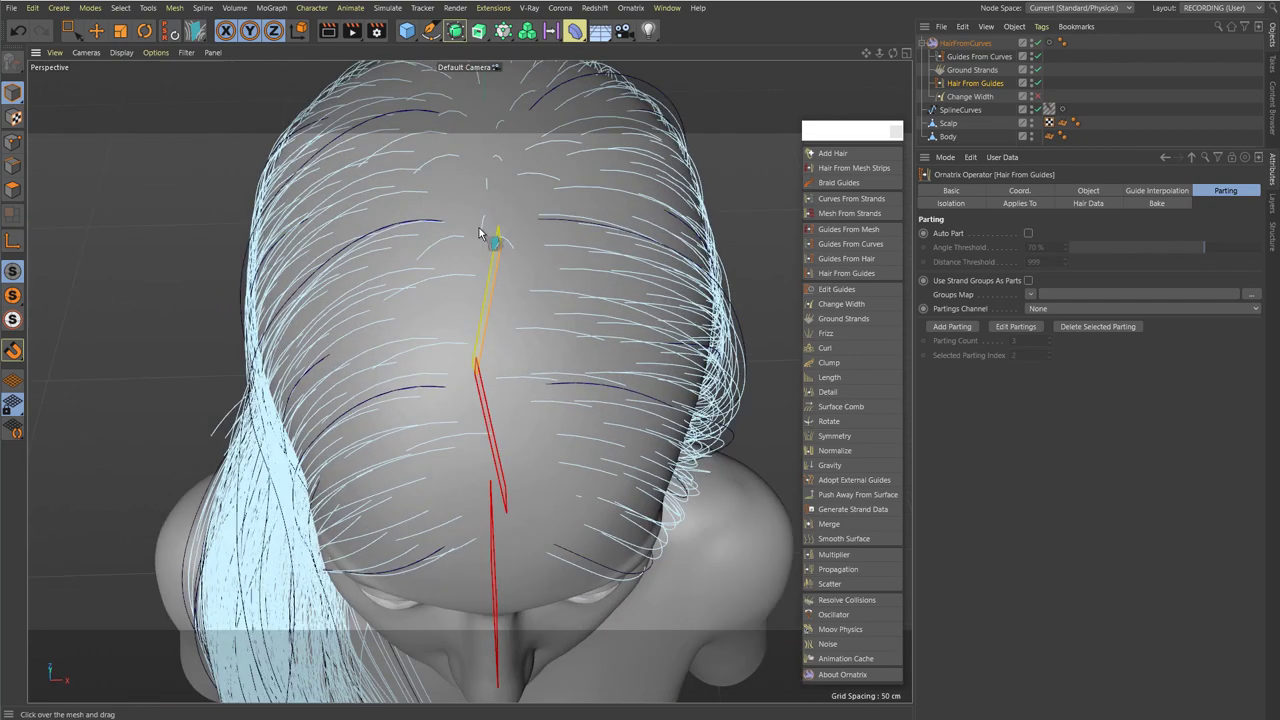
mouse_move(456, 124)
mouse_down()
mouse_move(496, 230)
mouse_move(470, 272)
mouse_up()
drag(483, 194, 461, 293)
alt+right_drag(538, 317, 500, 381)
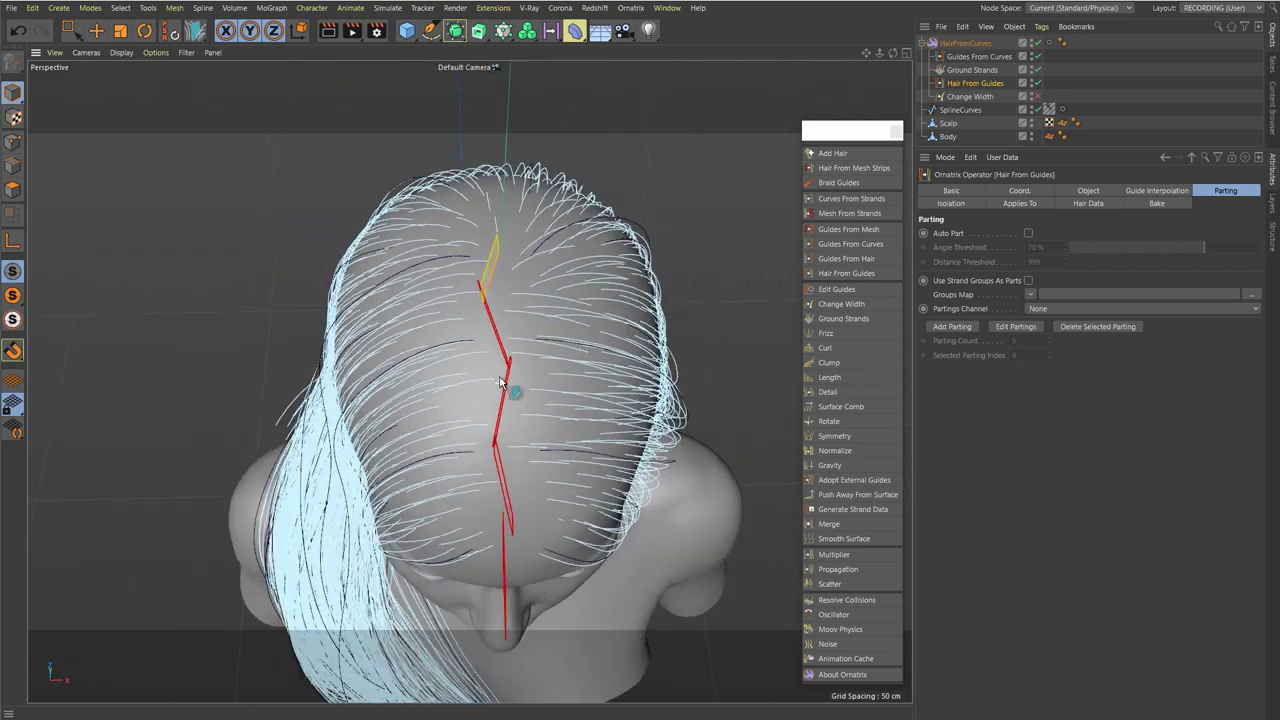
alt+drag(500, 381, 557, 292)
alt+right_drag(560, 298, 537, 340)
alt+drag(537, 340, 535, 322)
alt+right_drag(537, 322, 549, 291)
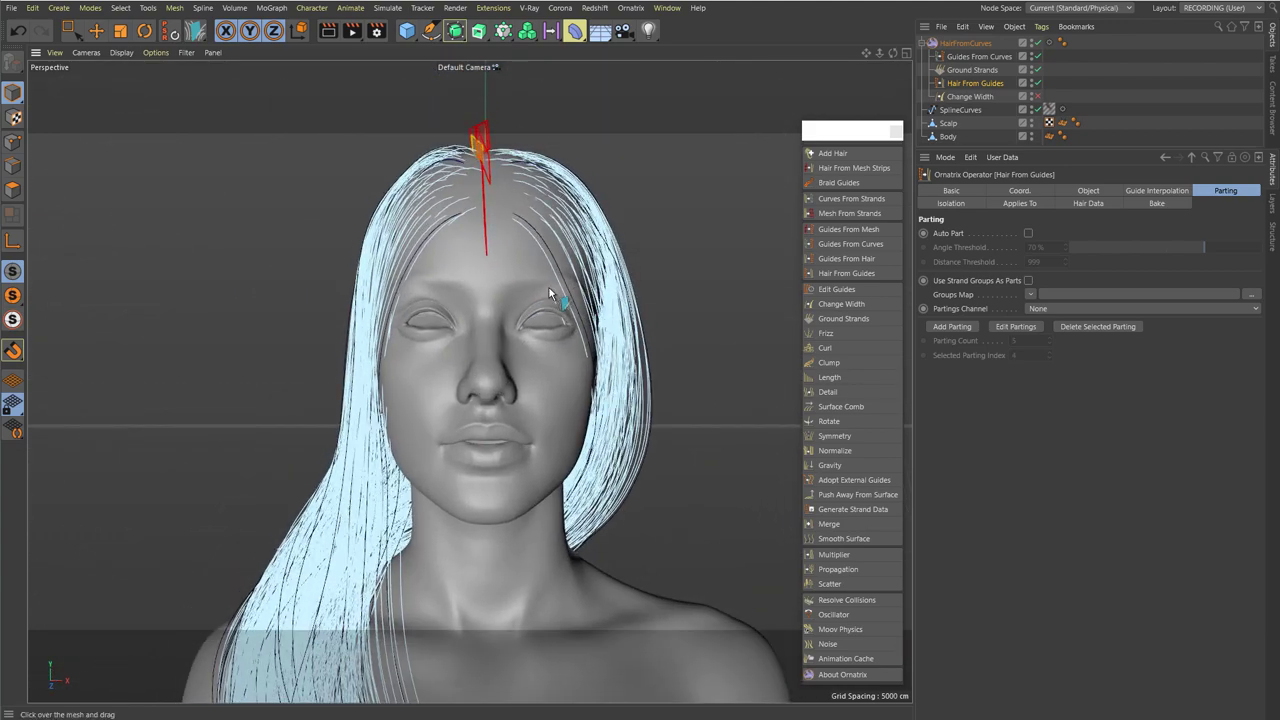
- Insert a Clump operator between the Hair From Guides and Change Width operators in the HairFromCurves stack
click(970, 96)
scroll(543, 220, down, 3)
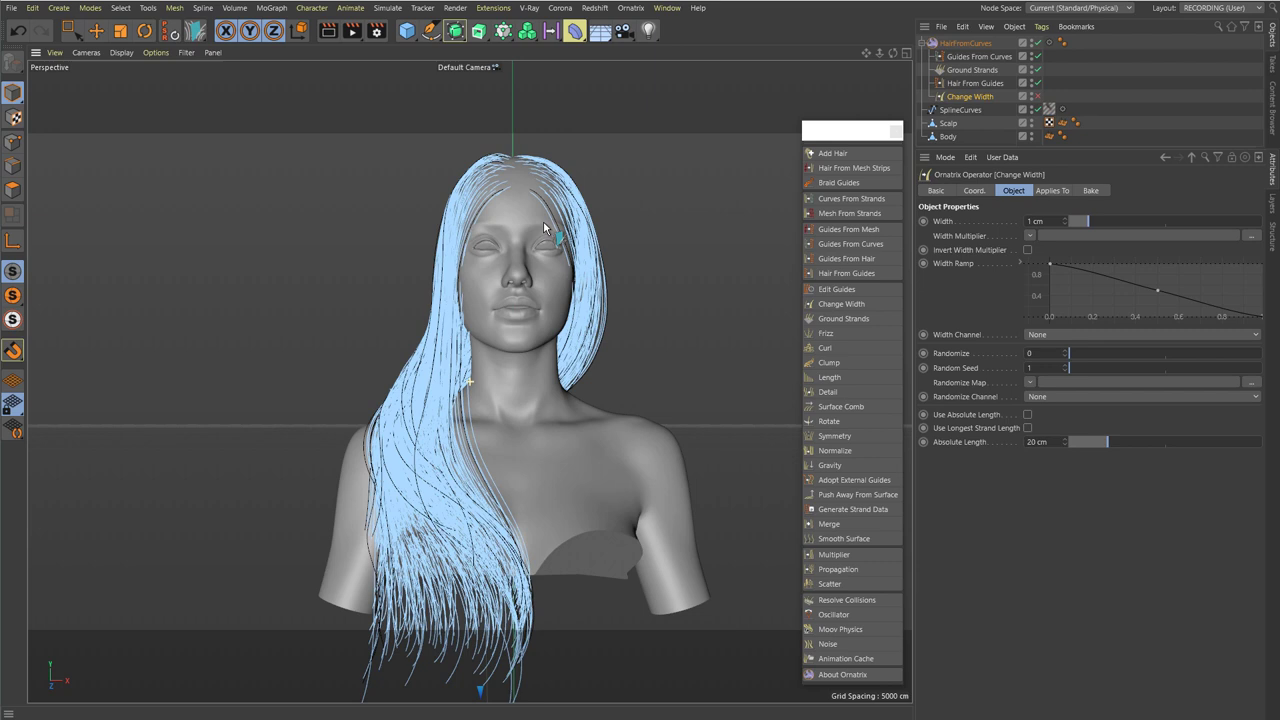
alt+drag(544, 222, 548, 238)
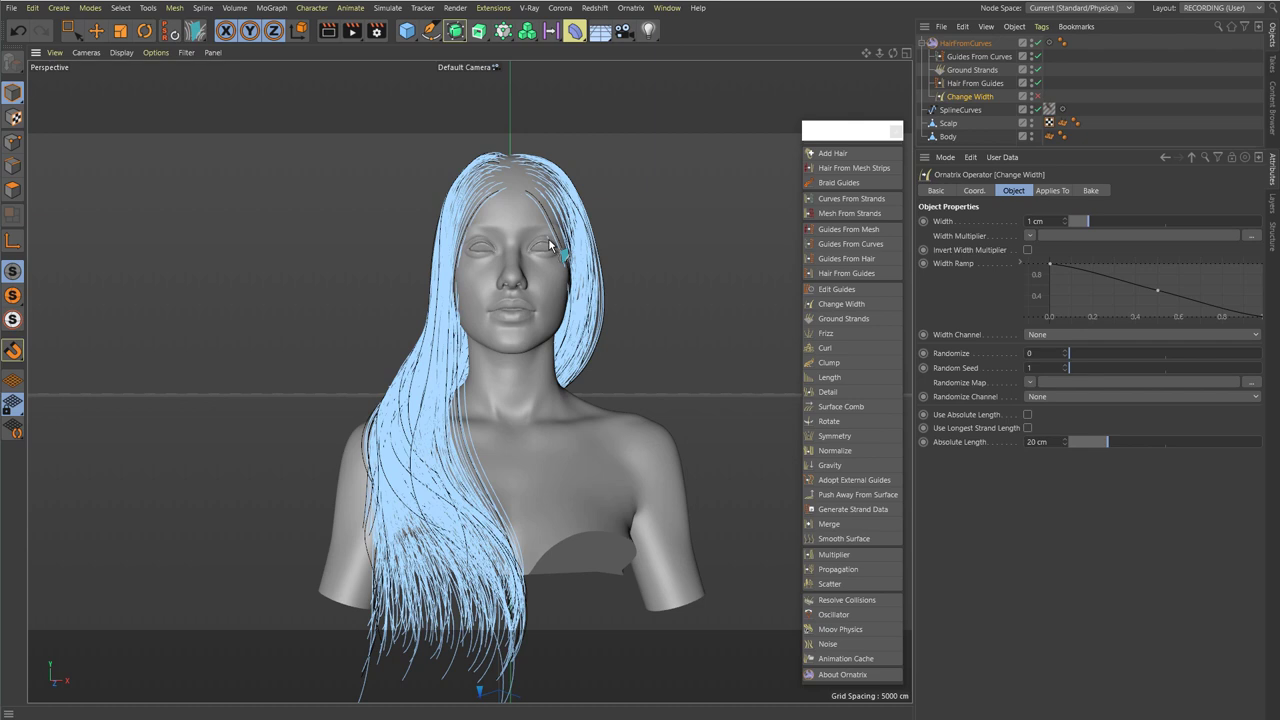
click(829, 362)
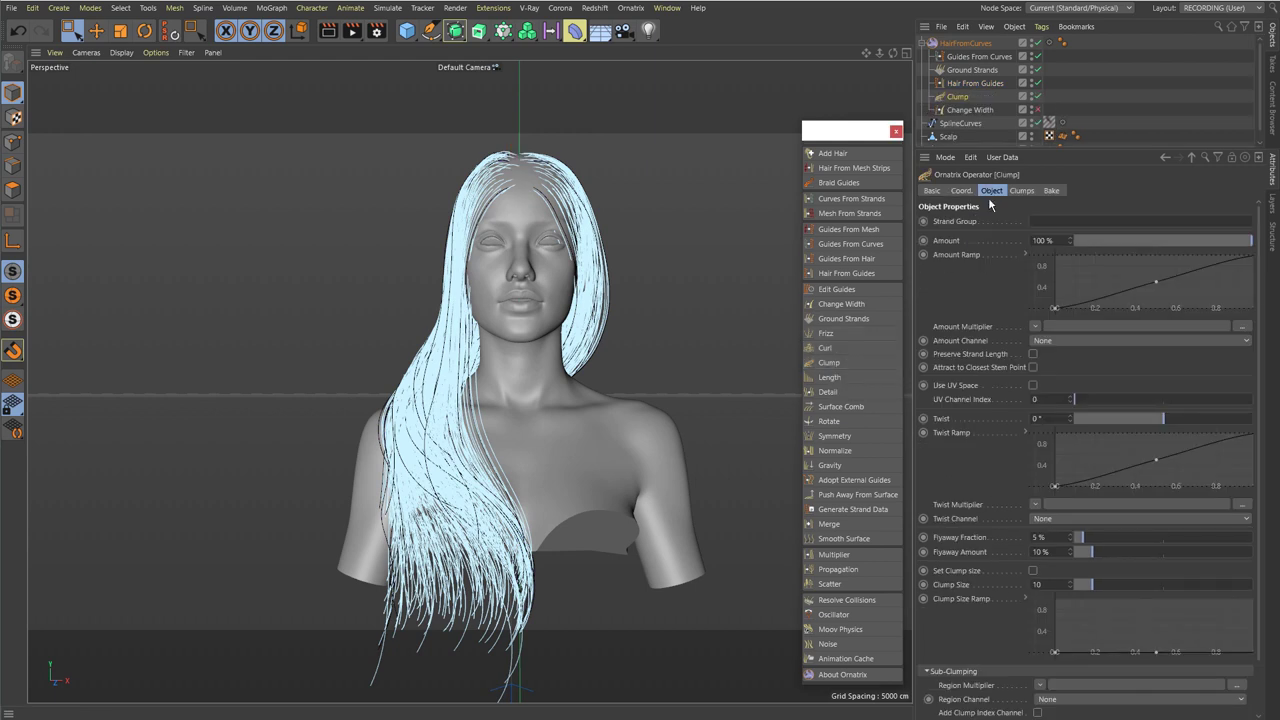
- Generate the hair clumps with the Guides create method and inspect them from the back, side and front
click(1022, 191)
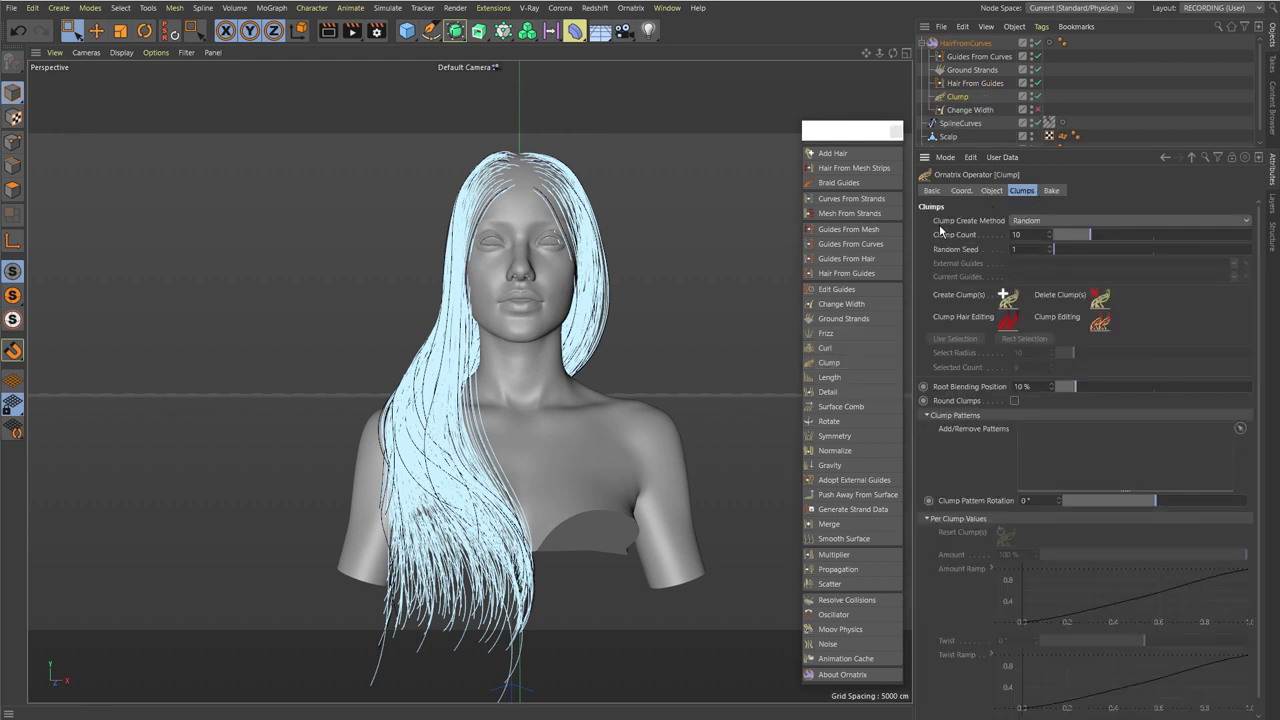
click(1026, 220)
click(1028, 248)
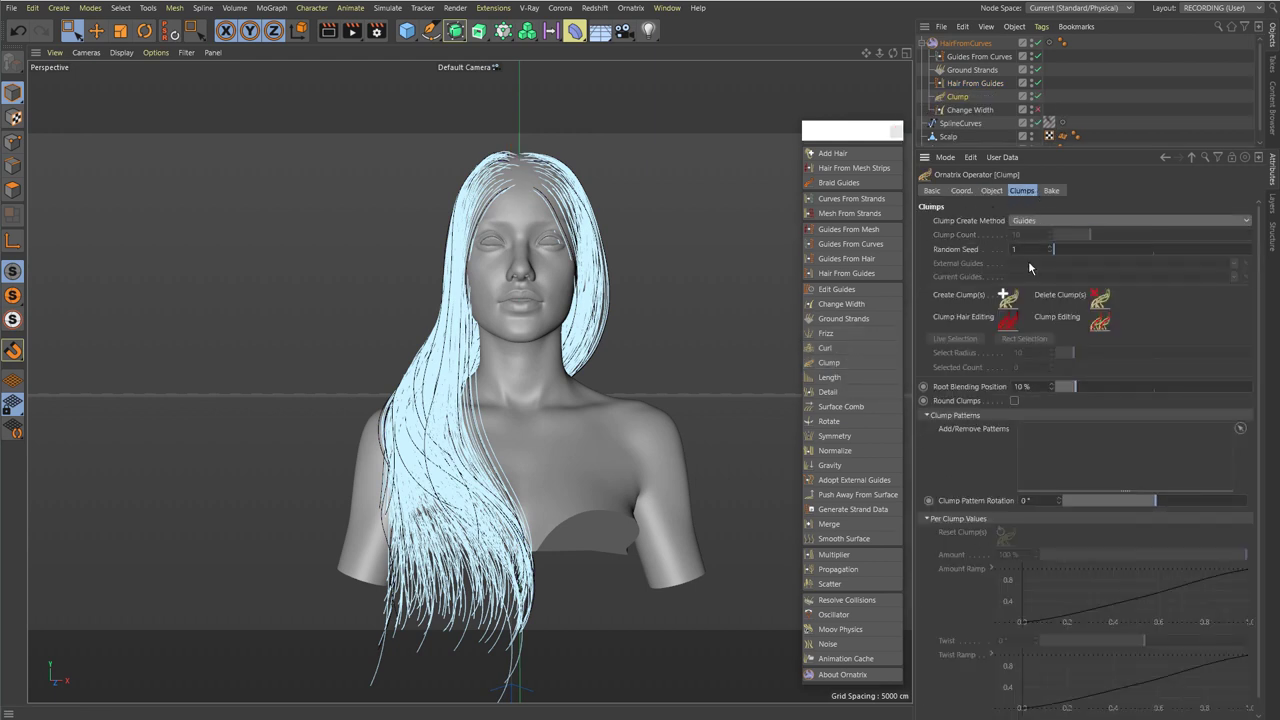
alt+right_drag(522, 385, 588, 385)
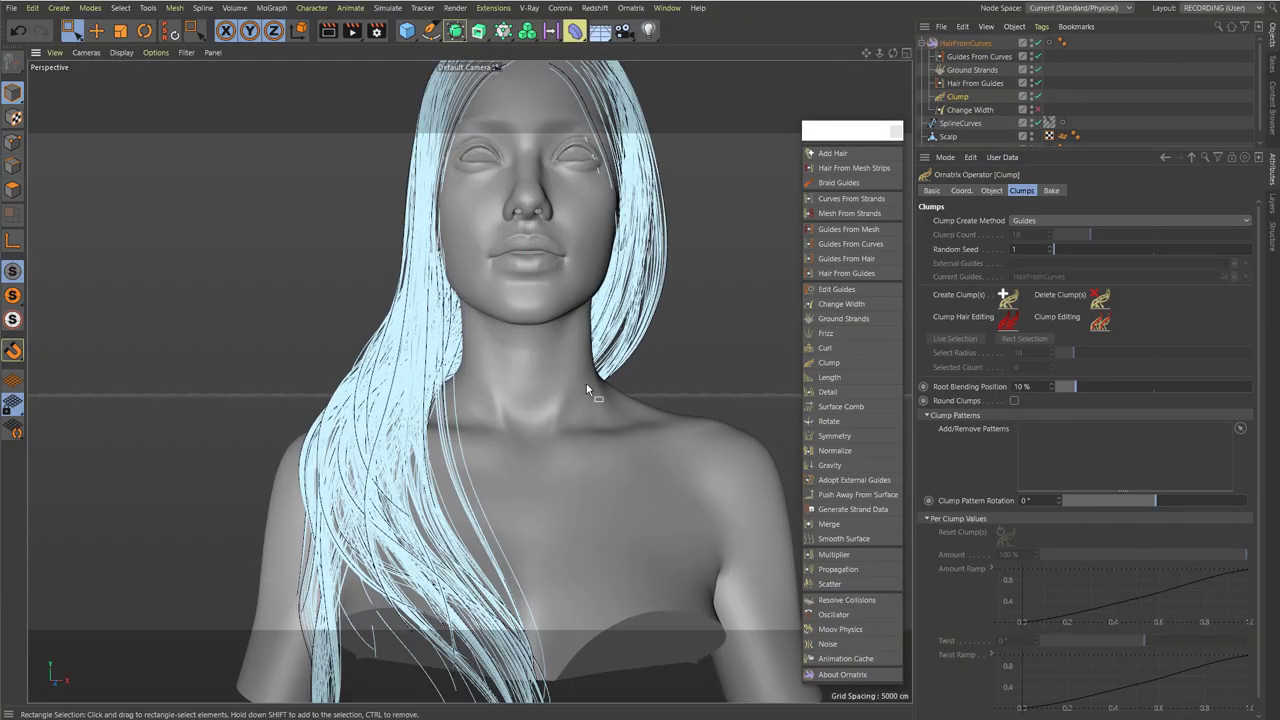
alt+drag(588, 385, 815, 366)
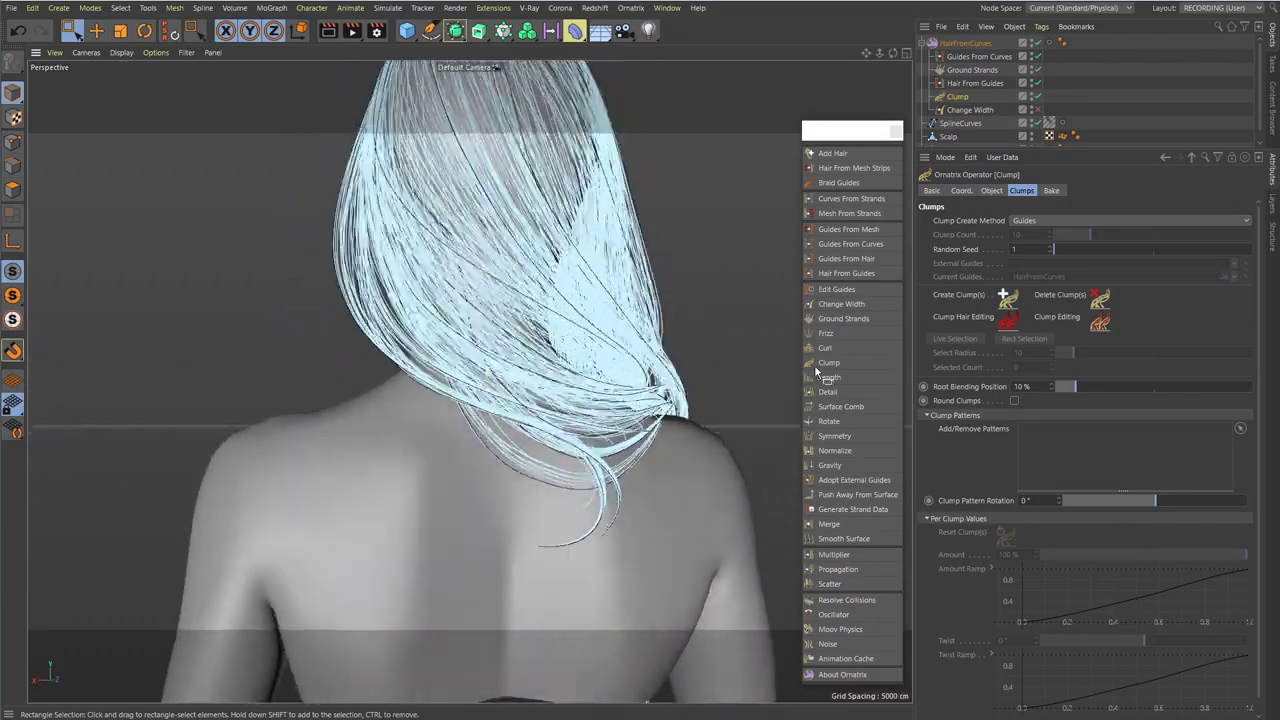
alt+right_drag(590, 382, 627, 365)
alt+drag(575, 375, 310, 342)
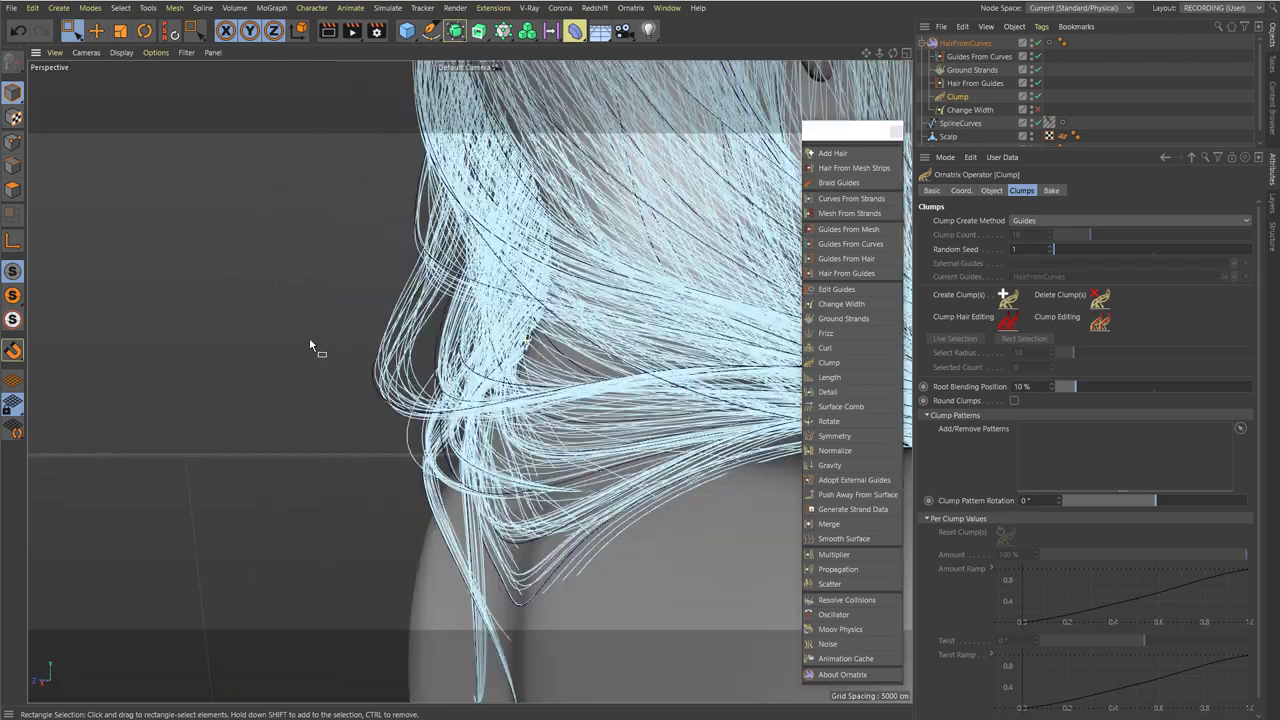
alt+right_drag(405, 361, 291, 352)
alt+drag(291, 352, 467, 345)
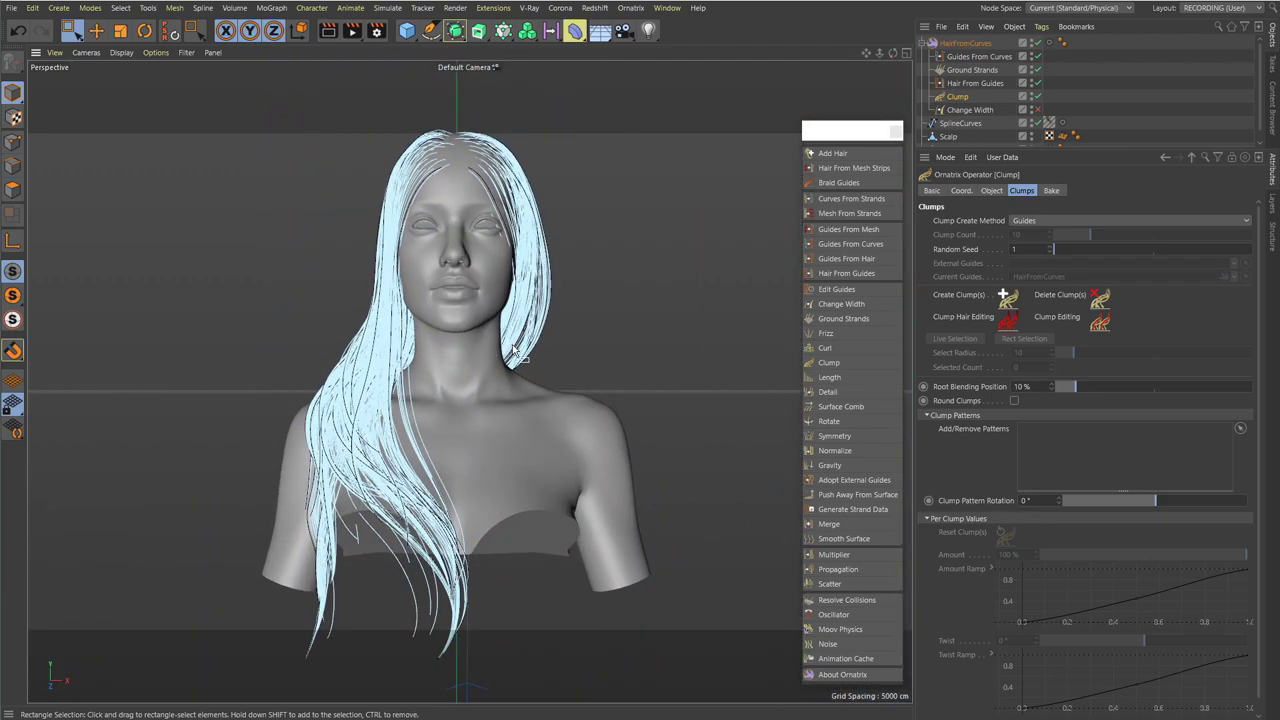
- Add a Frizz operator between Clump and Change Width and set its amount to about 1.78
click(829, 335)
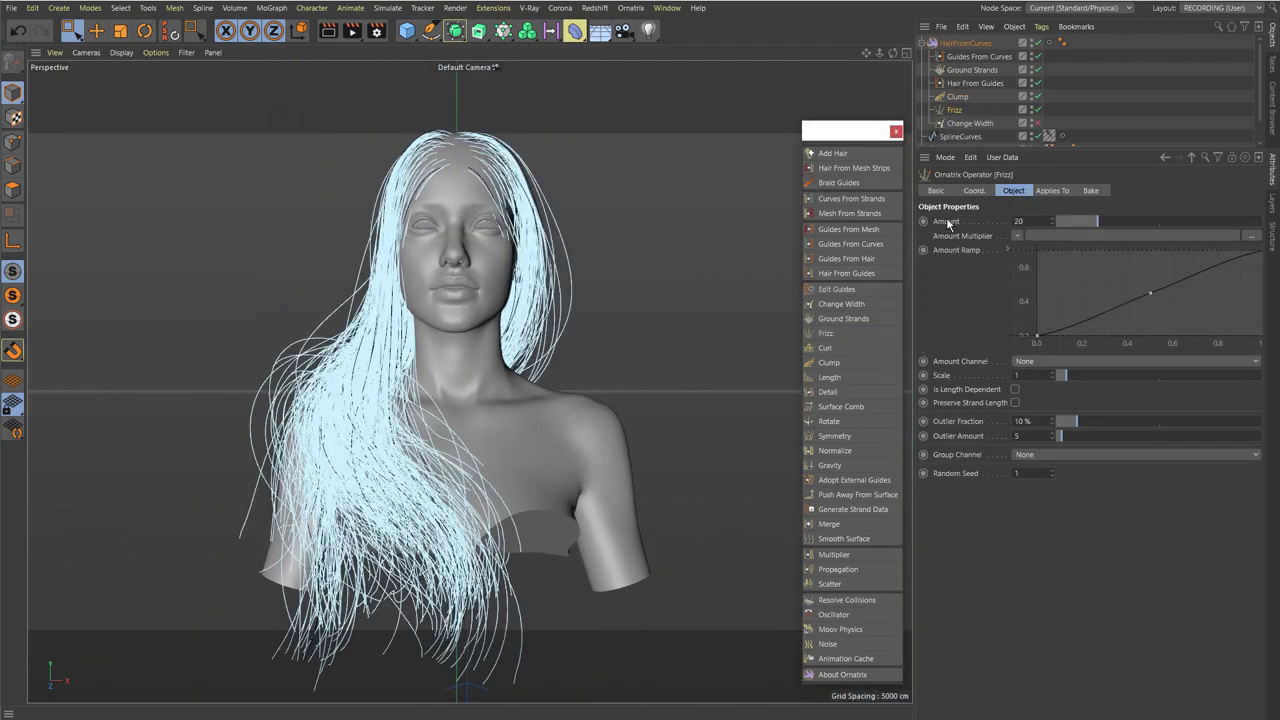
drag(1097, 224, 1063, 216)
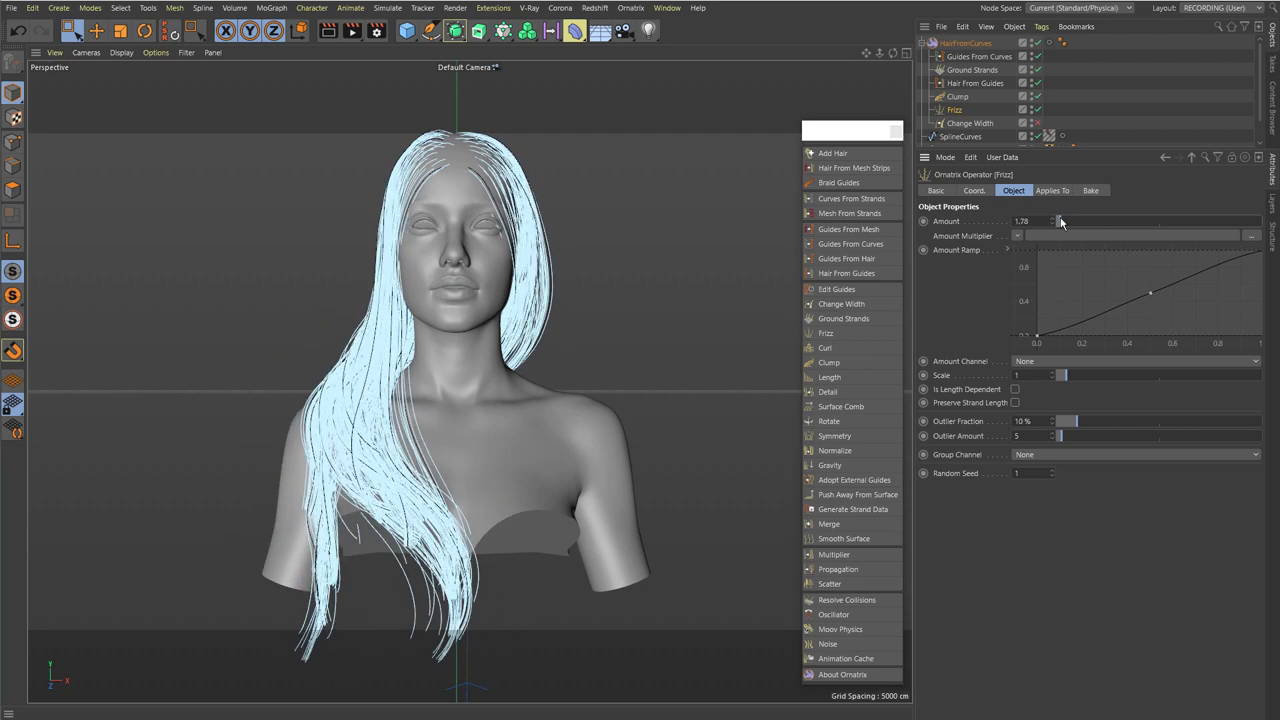